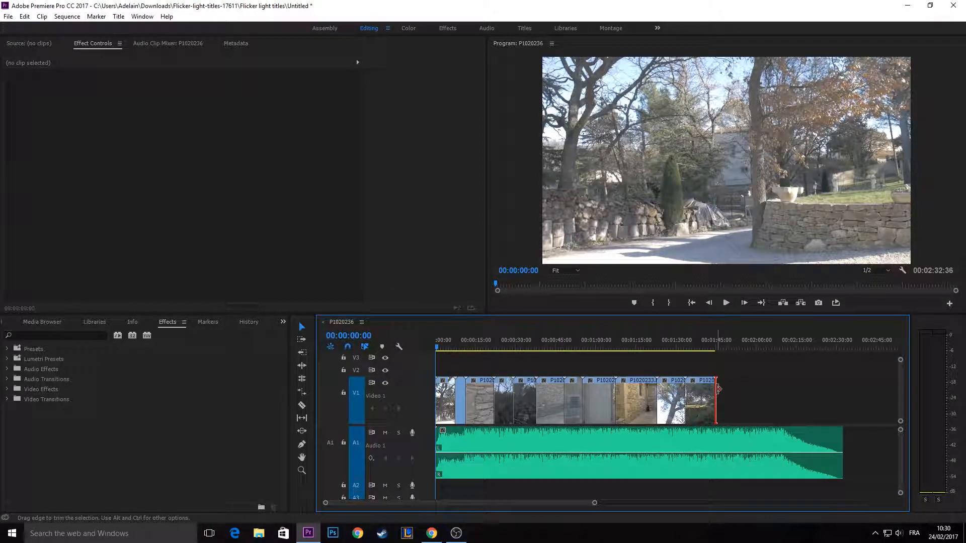
- Look over the clips in the sequence, moving the playhead to 00:00:22:08 and 00:00:33:17, and check the headphone volume
left_click_drag(741, 394, 437, 384)
left_click(757, 413)
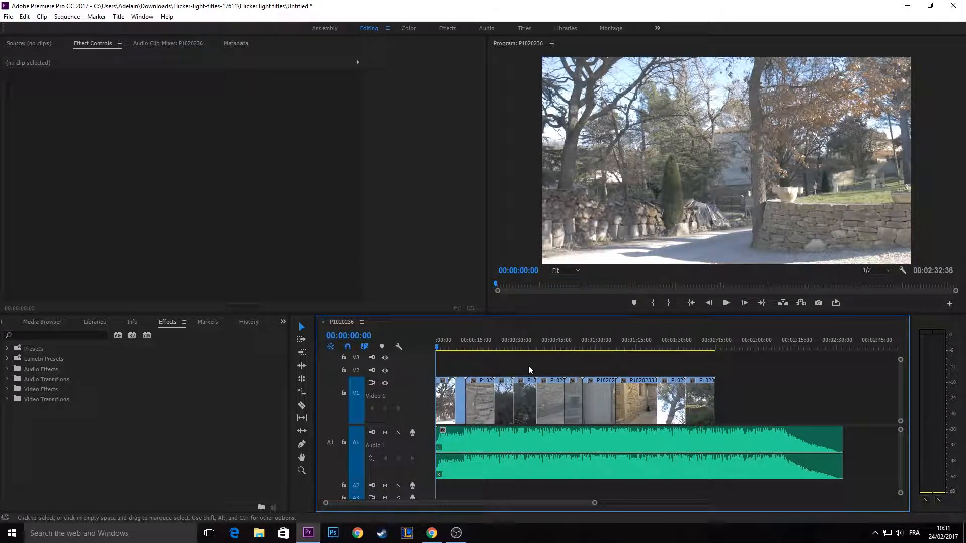
scroll(530, 364, "up", 4)
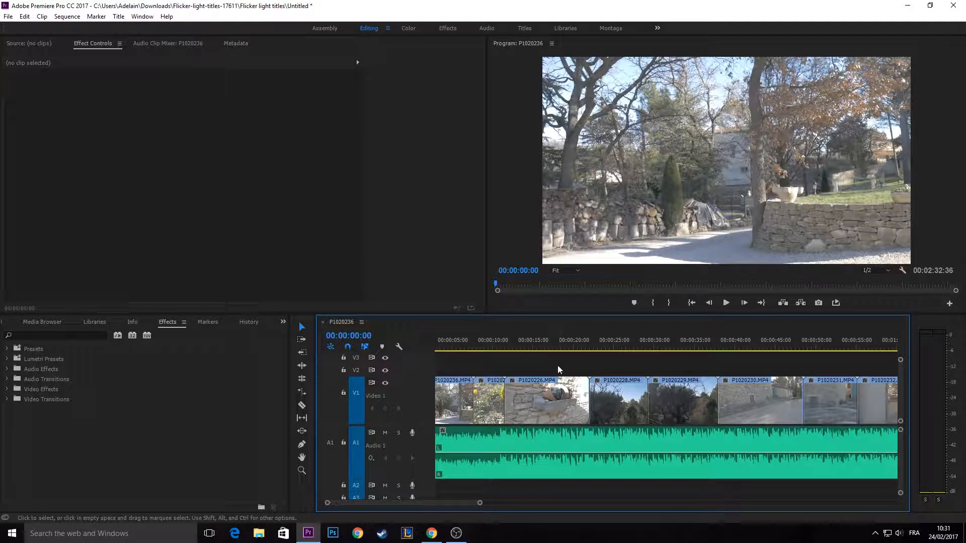
scroll(557, 367, "down", 5)
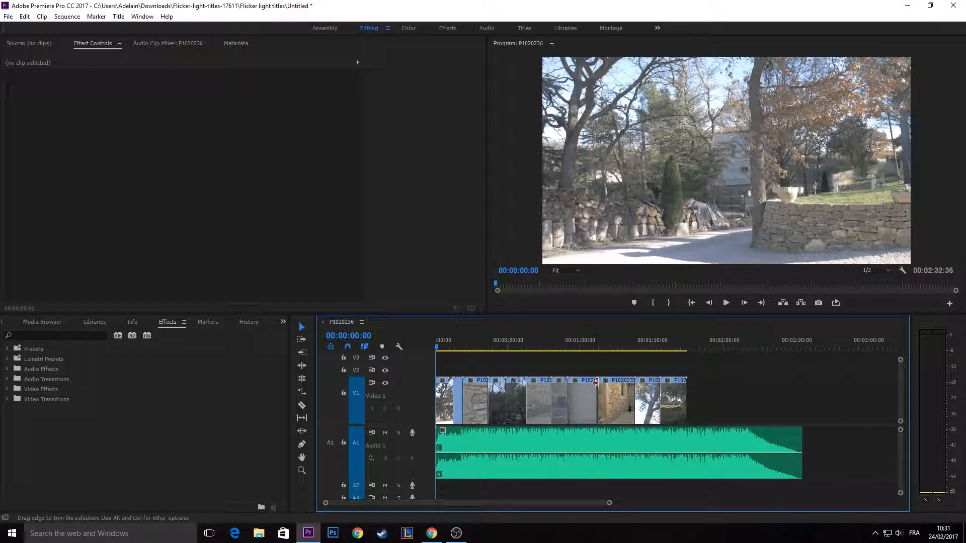
left_click(490, 344)
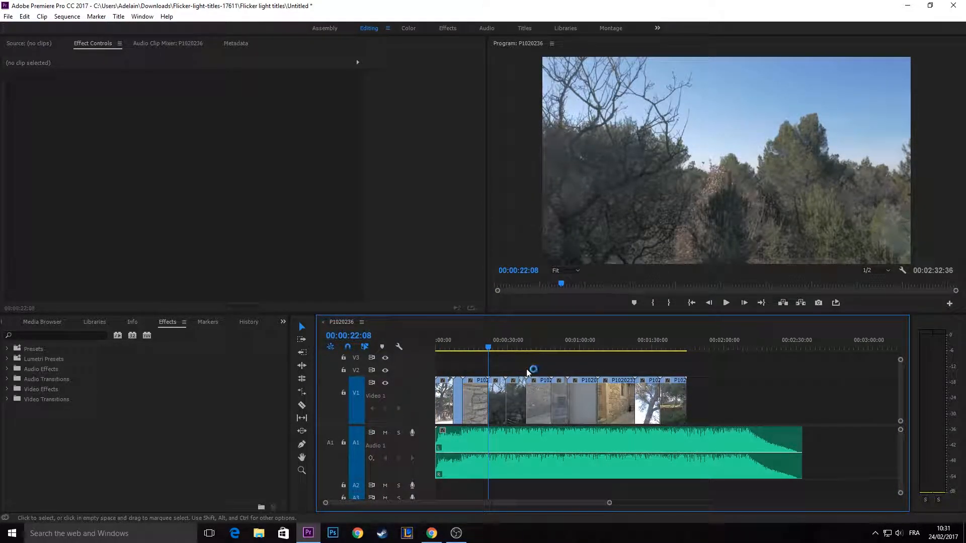
scroll(546, 384, "up", 2)
scroll(545, 378, "up", 3)
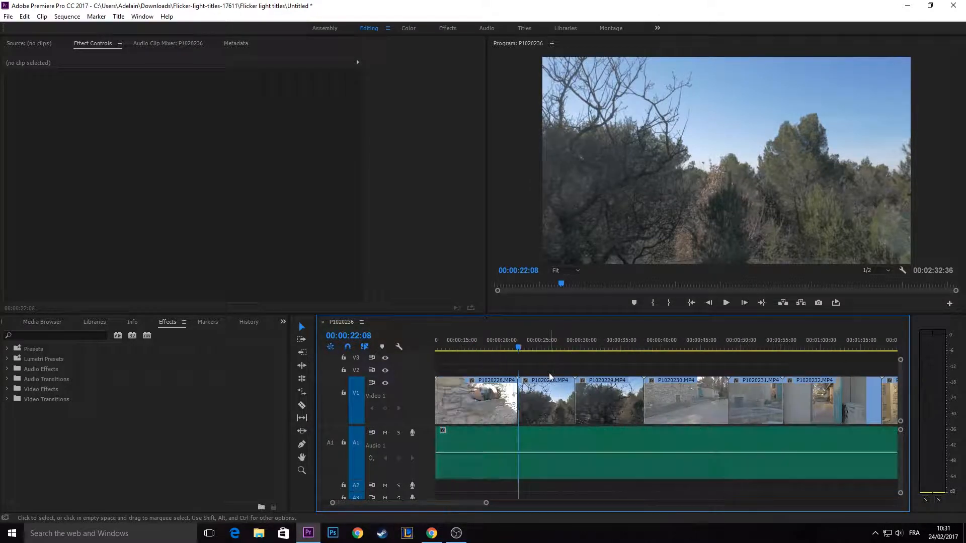
left_click(702, 340)
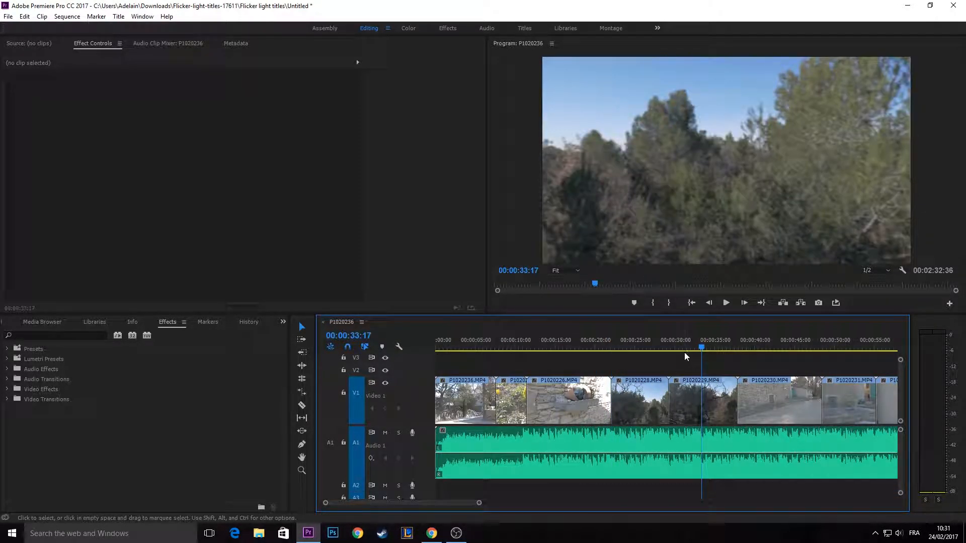
left_click(898, 533)
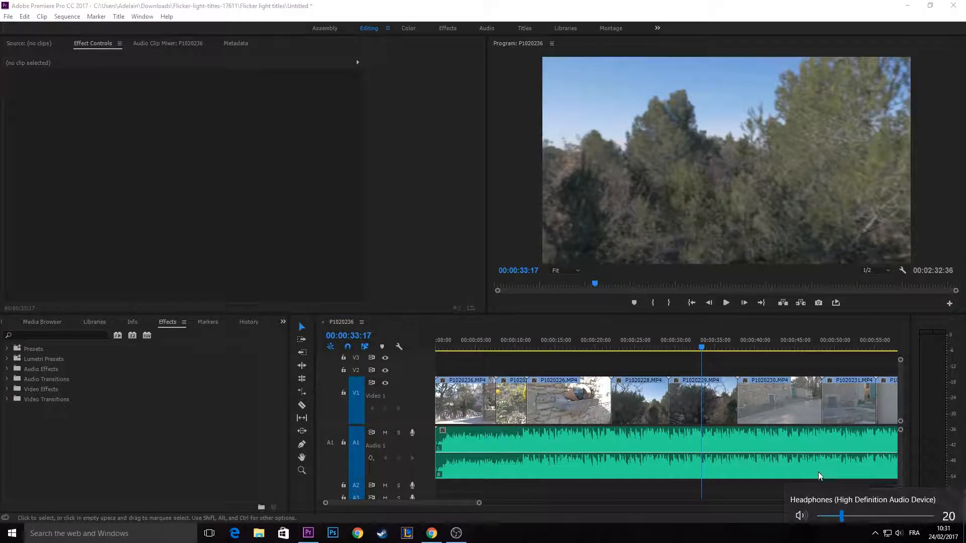
- Move clip P1020229.MP4 out to near the end of the music and close the gap it leaves on V1
left_click(706, 410)
scroll(706, 410, "down", 3)
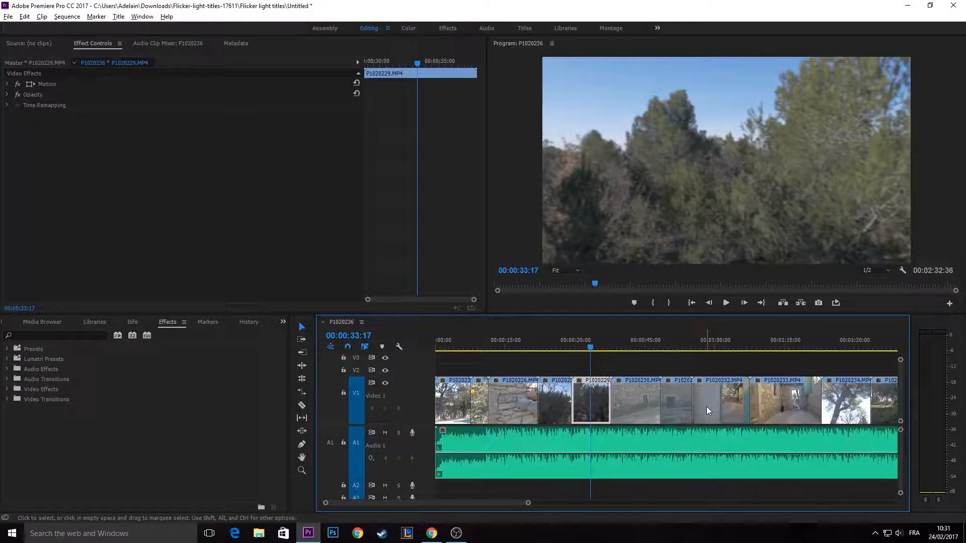
scroll(706, 406, "down", 2)
left_click_drag(511, 401, 756, 409)
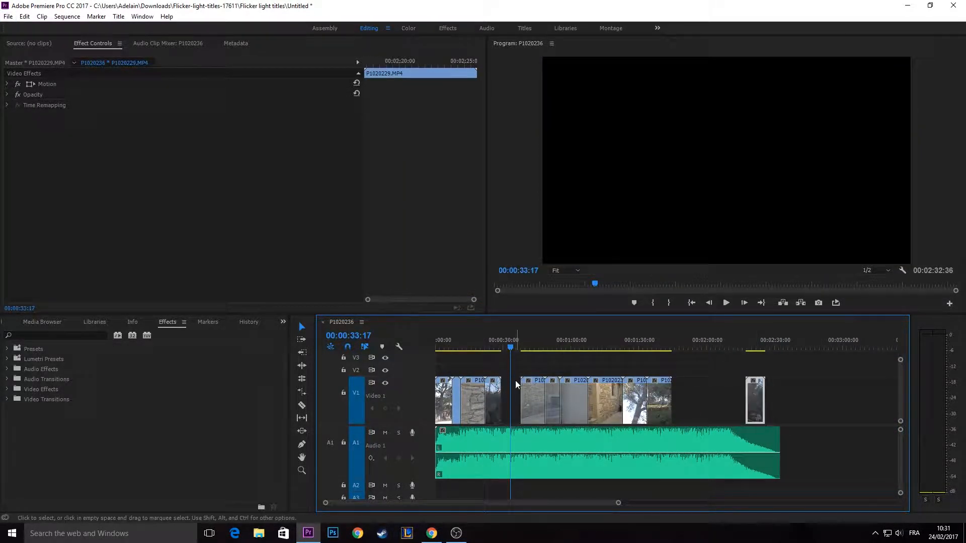
left_click(512, 396)
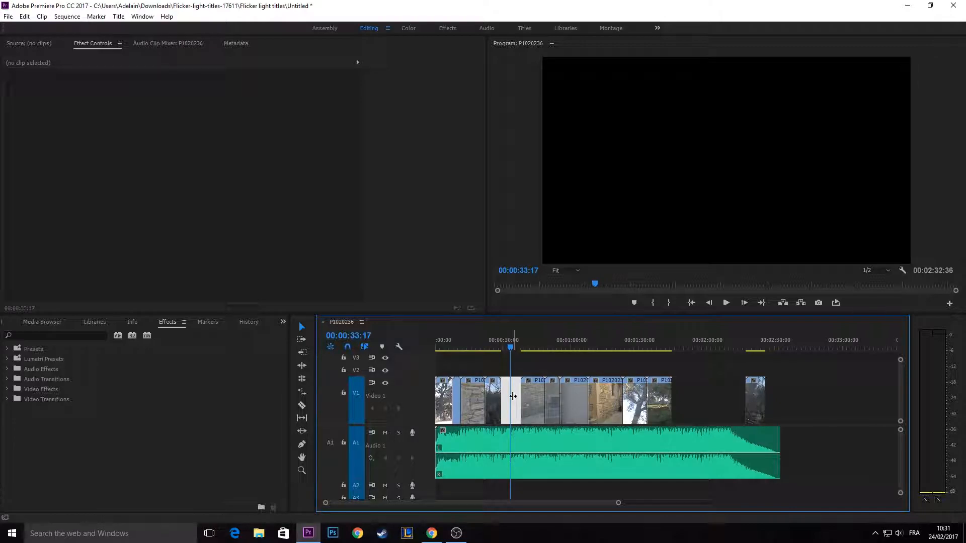
key("Delete")
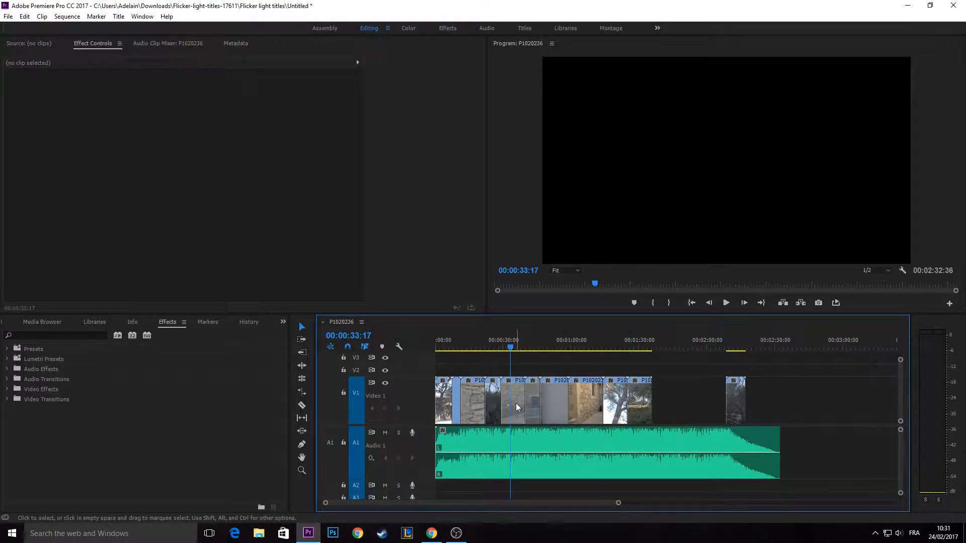
- Place clip P1020229.MP4 at the start of the sequence and shift the other video clips later, to about 00:01:03
left_click_drag(671, 395, 788, 404)
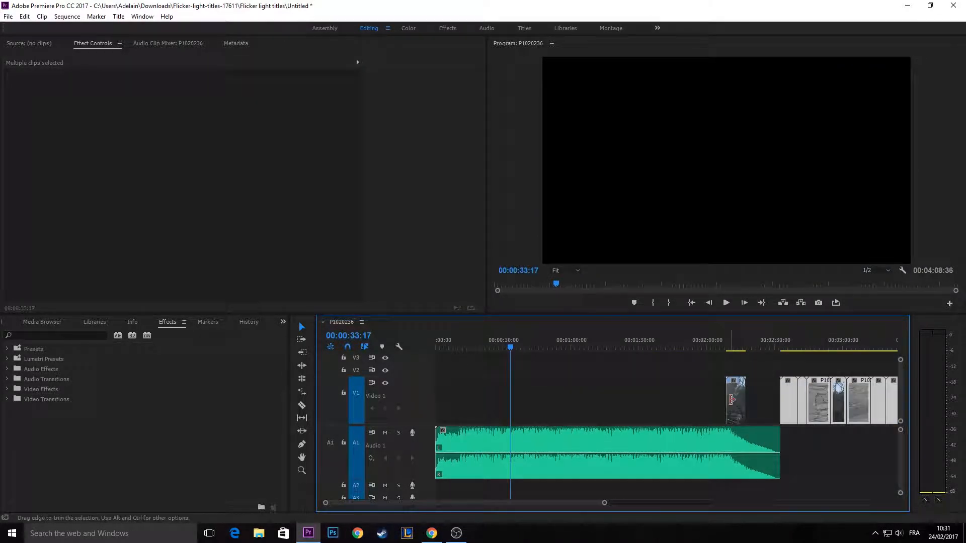
key("ctrl+z")
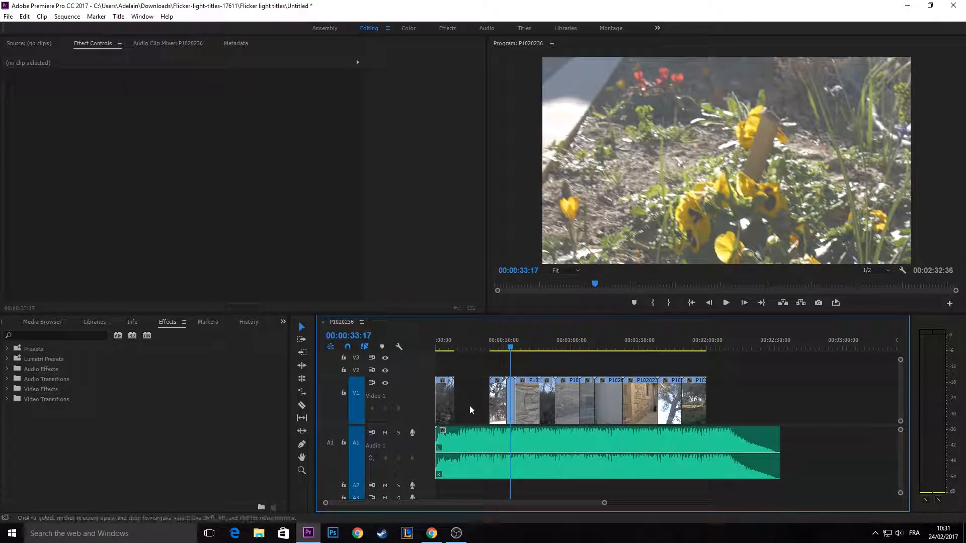
left_click_drag(472, 401, 760, 398)
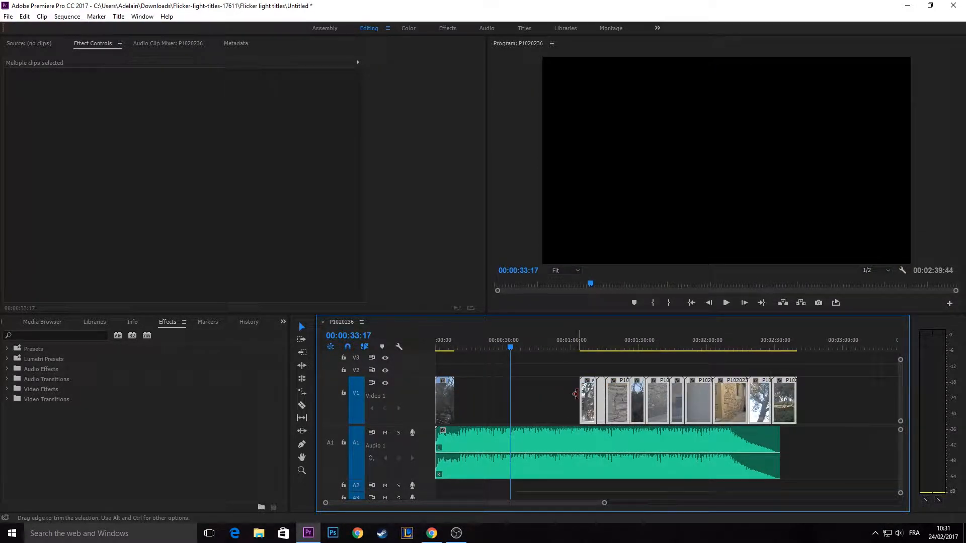
scroll(605, 371, "up", 3)
left_click(596, 370)
scroll(595, 370, "up", 1)
scroll(597, 371, "down", 3)
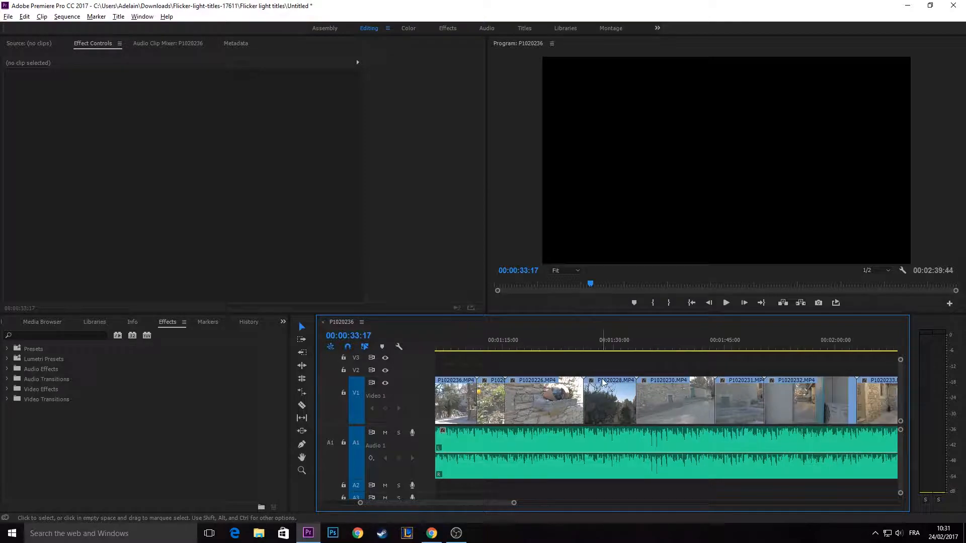
scroll(604, 372, "up", 4)
scroll(626, 370, "down", 1)
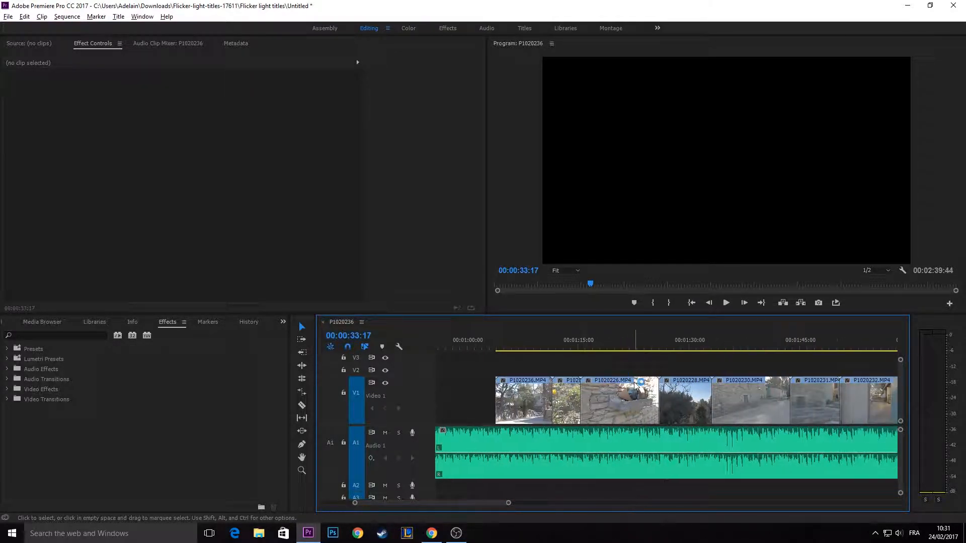
scroll(598, 397, "down", 7)
scroll(591, 404, "up", 5)
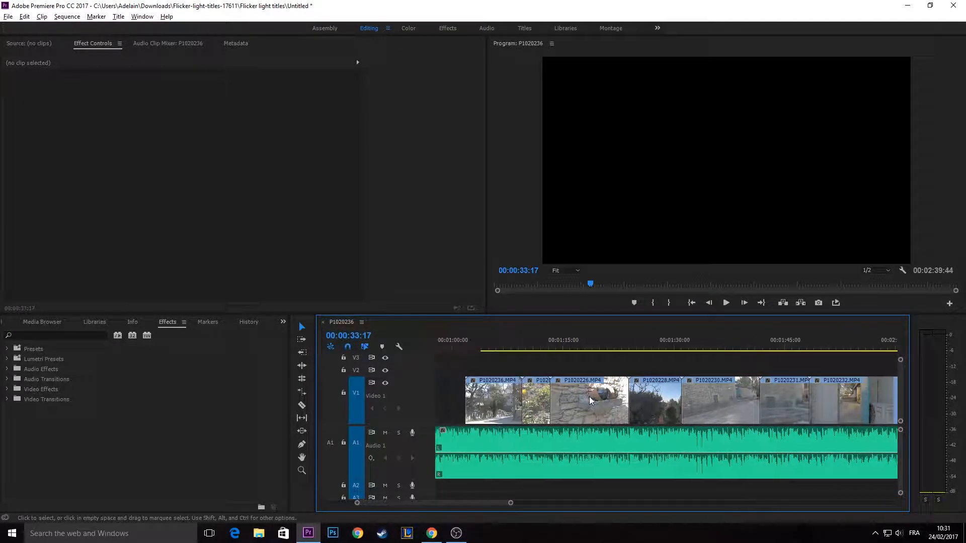
scroll(586, 402, "up", 3)
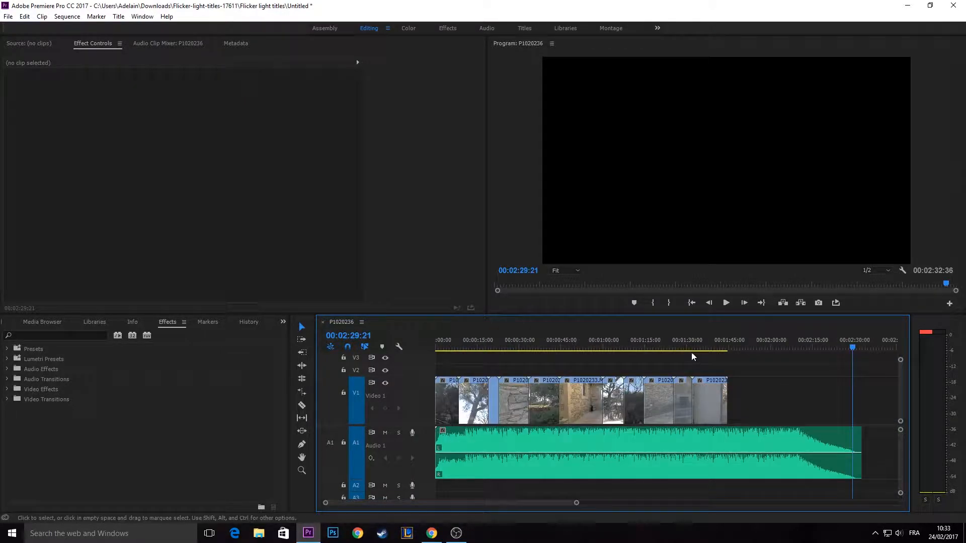
- Return the playhead to the sequence start and move it on to 00:00:10:34, in clip P1020234.MP4
left_click_drag(691, 347, 430, 347)
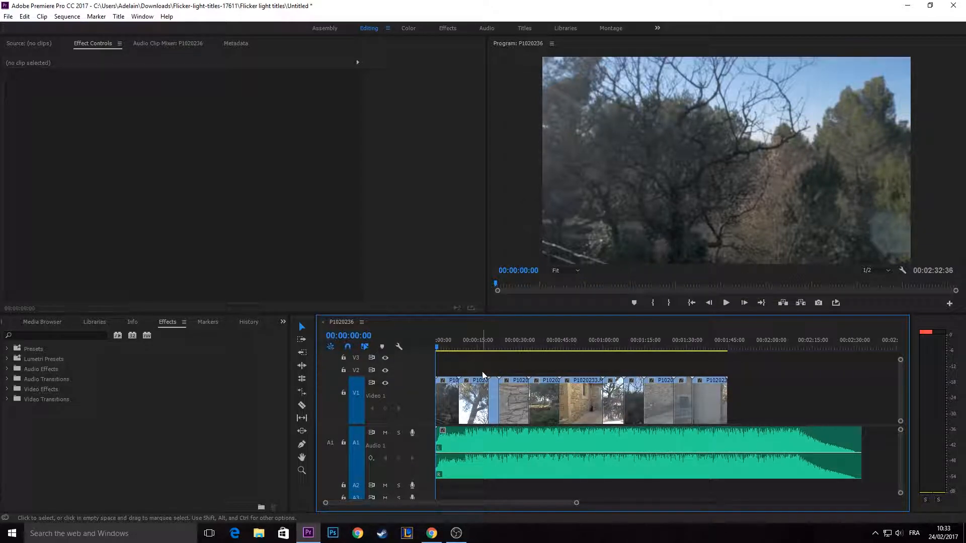
key("equal")
key("equal")
key("equal")
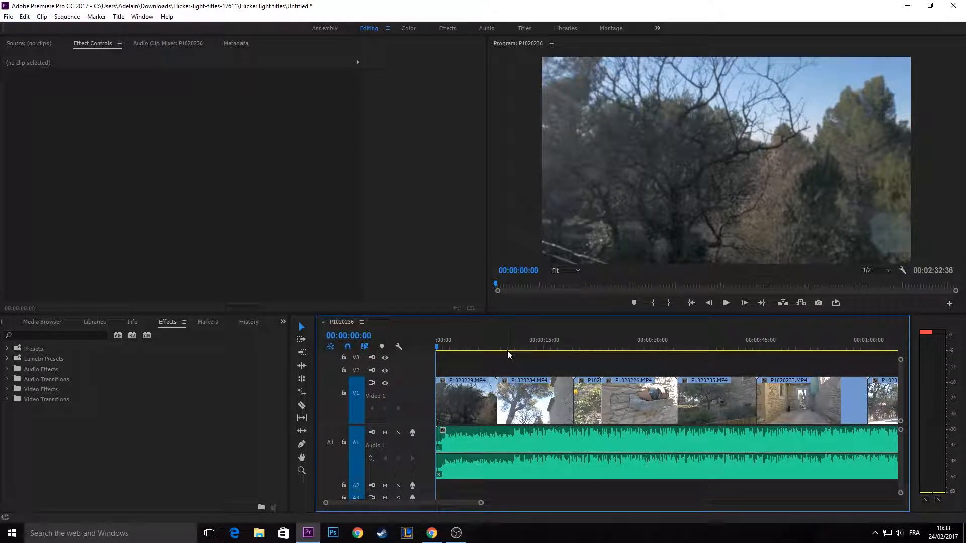
left_click_drag(500, 346, 513, 348)
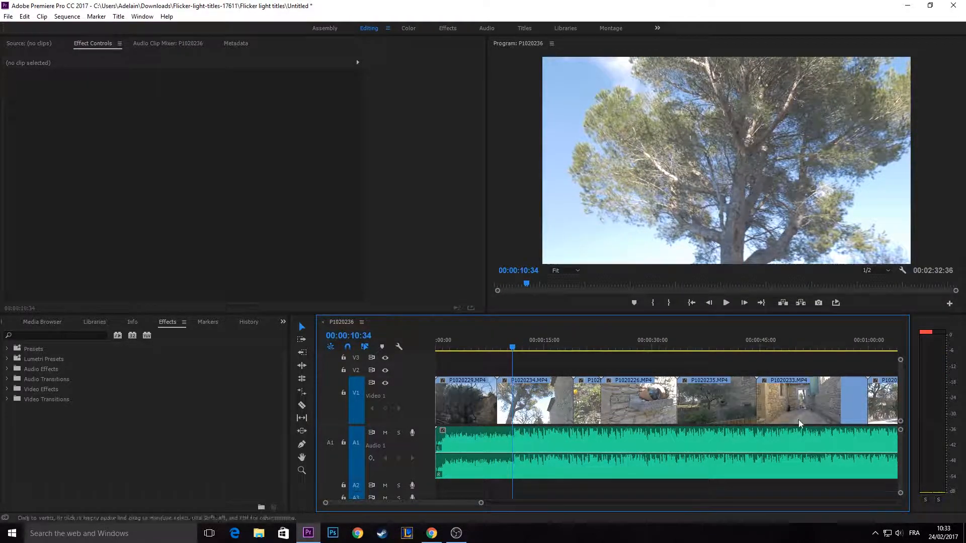
- Set the system headphone volume to 14 and return to the timeline
left_click(898, 532)
left_click(835, 509)
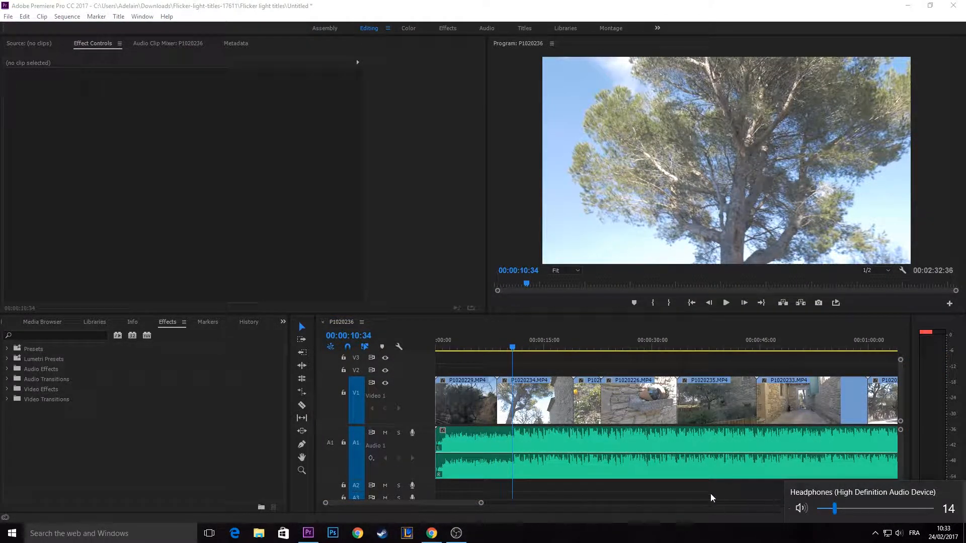
left_click(686, 490)
- Play the sequence from 00:00:10:34 for a few seconds and return the playhead to the start
key("space")
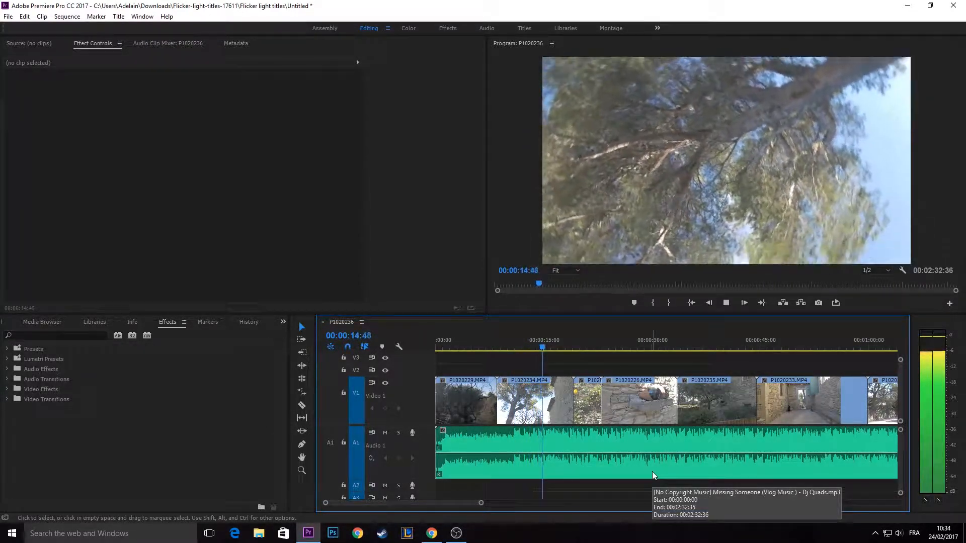
left_click(691, 302)
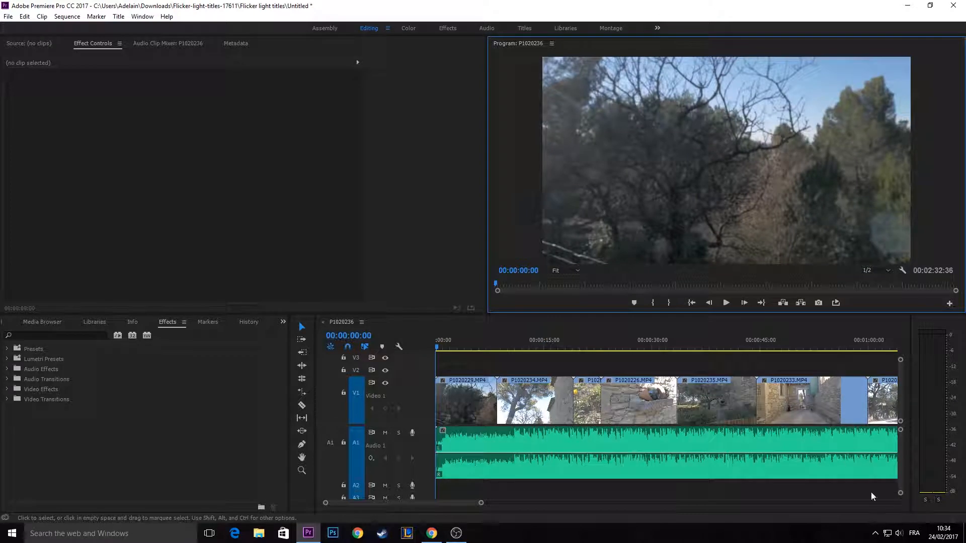
left_click(648, 492)
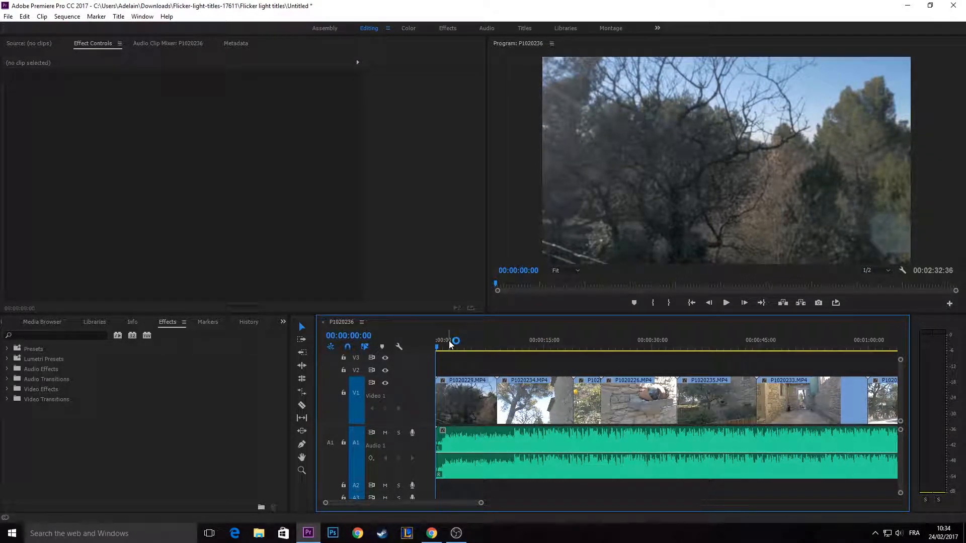
- Preview the first clip, P1020229.MP4, playing from about 00:00:02 and stopping at 00:00:05:47
scroll(498, 371, "up", 1)
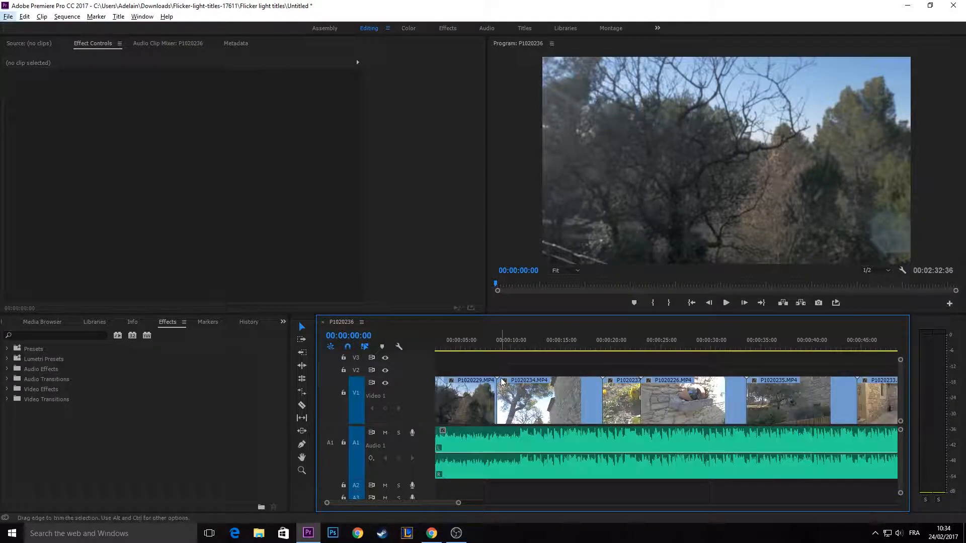
scroll(486, 361, "up", 1)
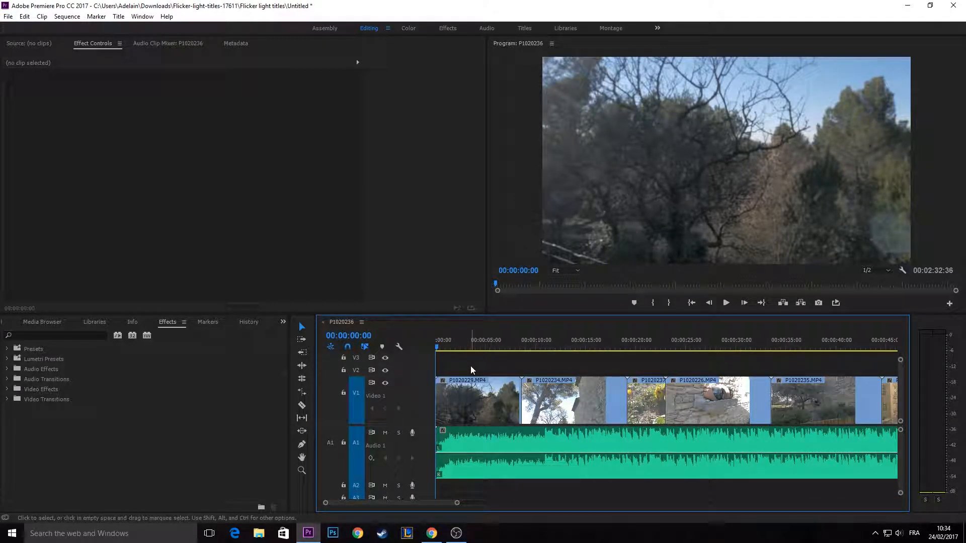
left_click(470, 384)
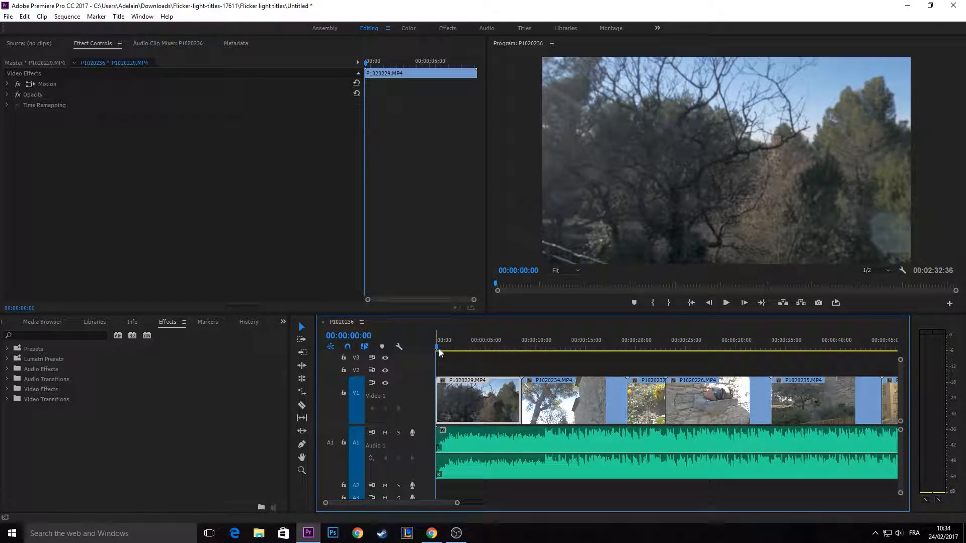
left_click_drag(439, 347, 459, 352)
key("alt+space")
left_click(496, 358)
key("space")
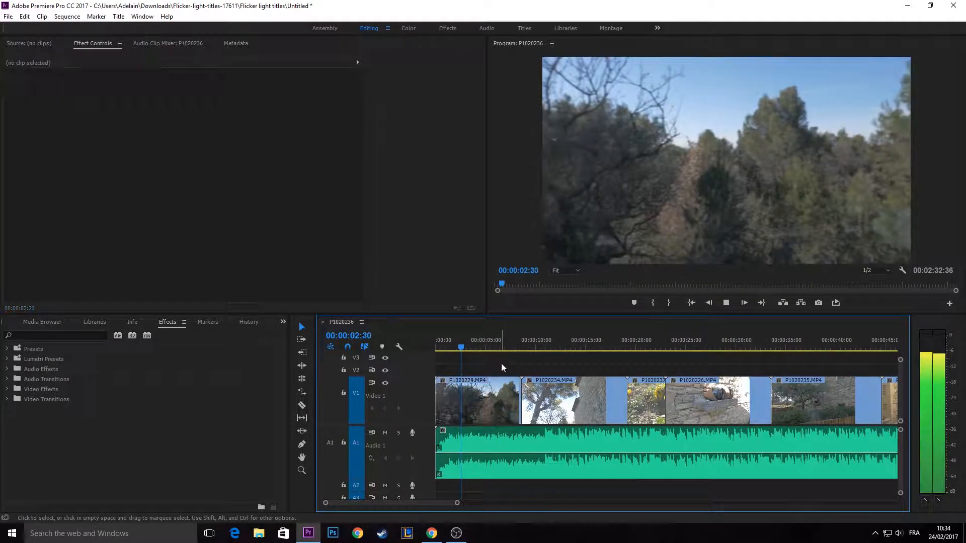
key("minus")
key("minus")
key("space")
- Shift all clips after P1020229.MP4 to begin at about 00:00:40, return the playhead to the start, and select P1020229.MP4
left_click_drag(466, 361, 797, 408)
left_click(496, 385)
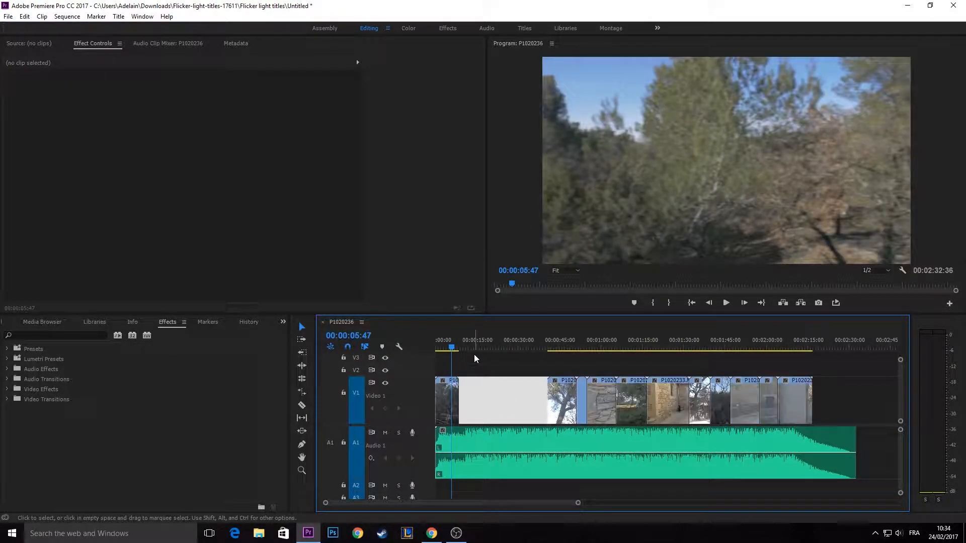
left_click_drag(452, 348, 435, 350)
left_click(451, 387)
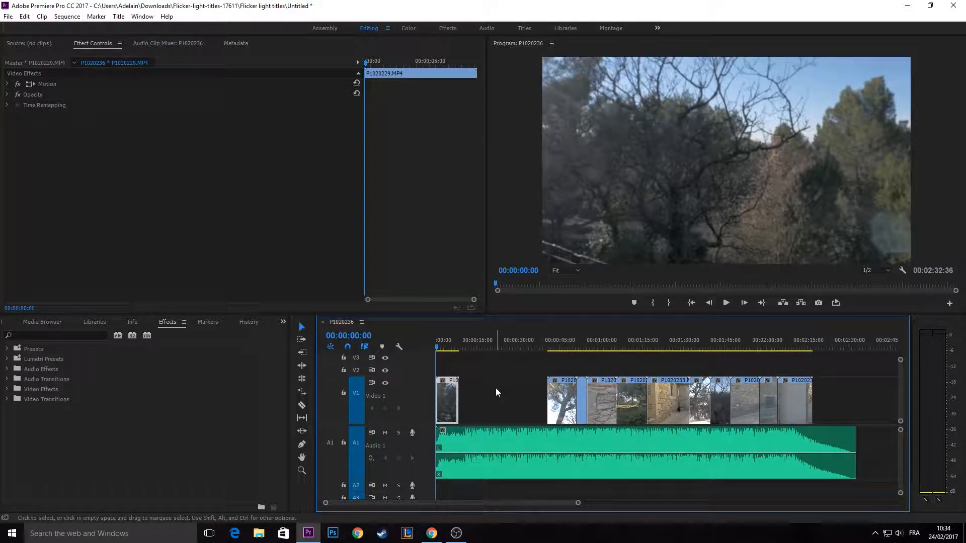
right_click(450, 388)
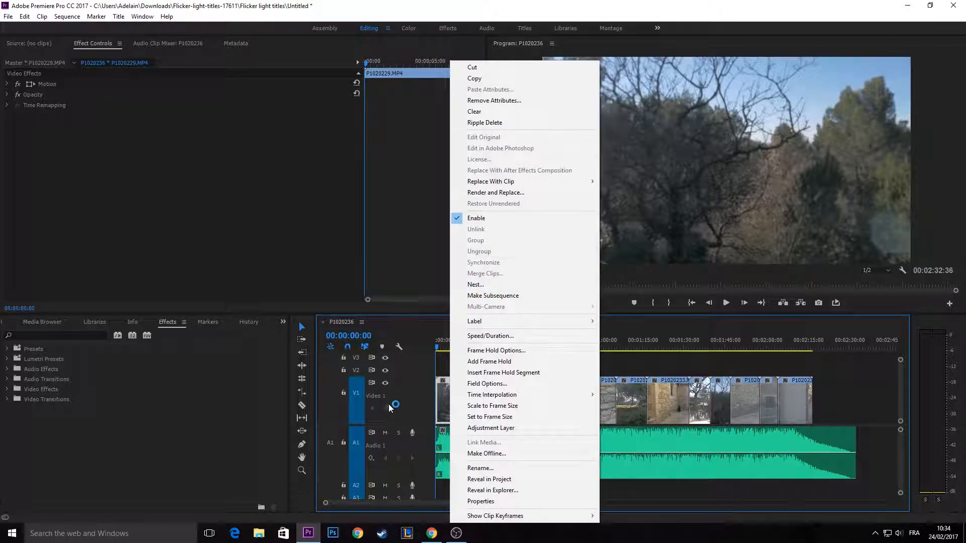
left_click(447, 406)
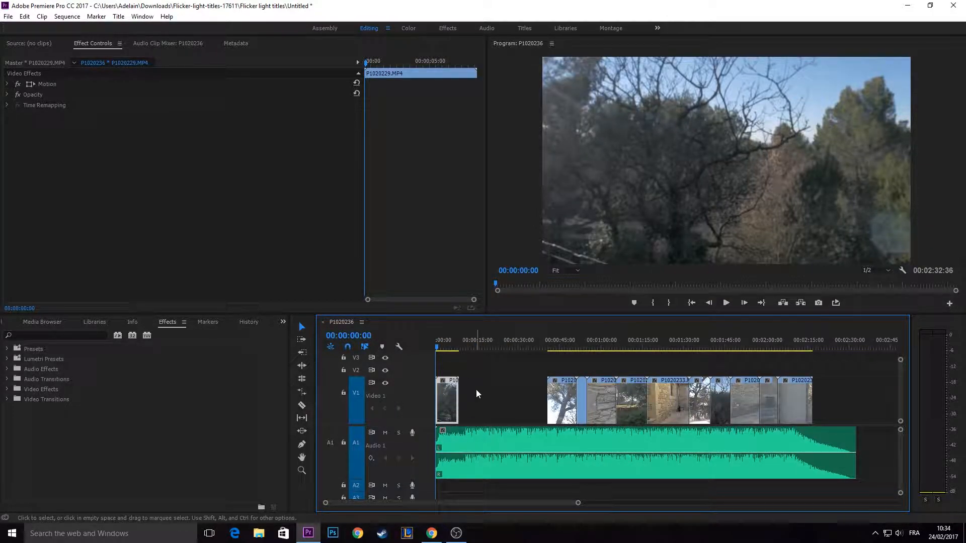
right_click(447, 394)
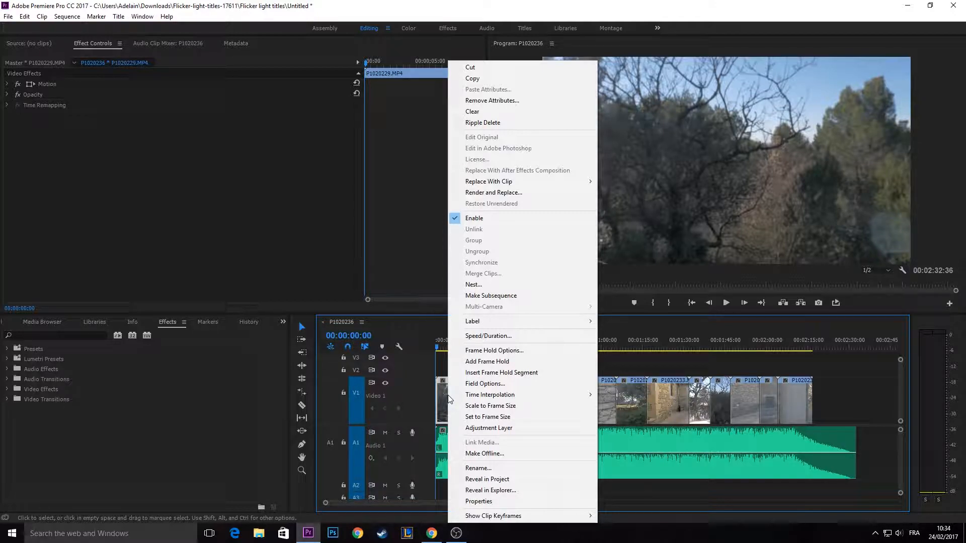
left_click(449, 398)
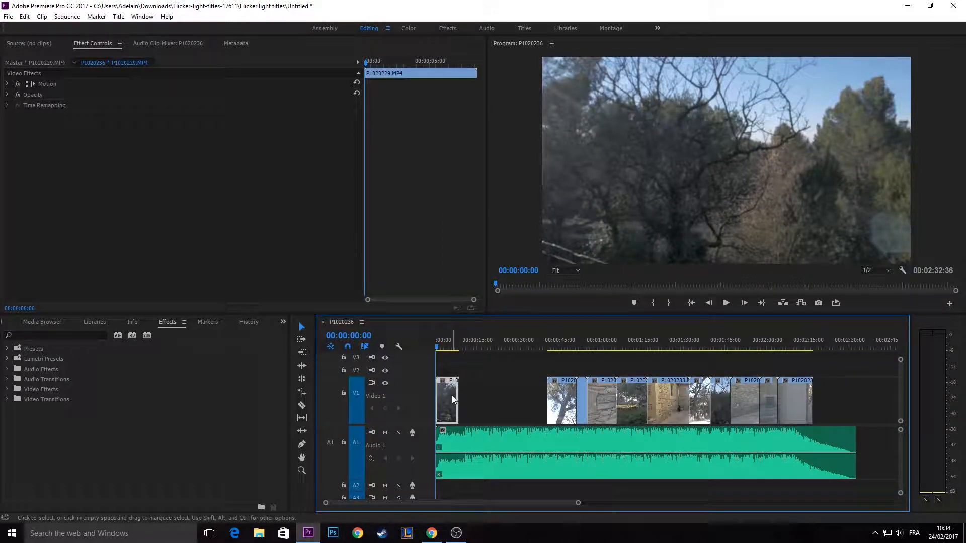
- Set the playback speed of the opening clip P1020229.MP4 to 40%, leaving Reverse Speed and Ripple Edit off
right_click(451, 395)
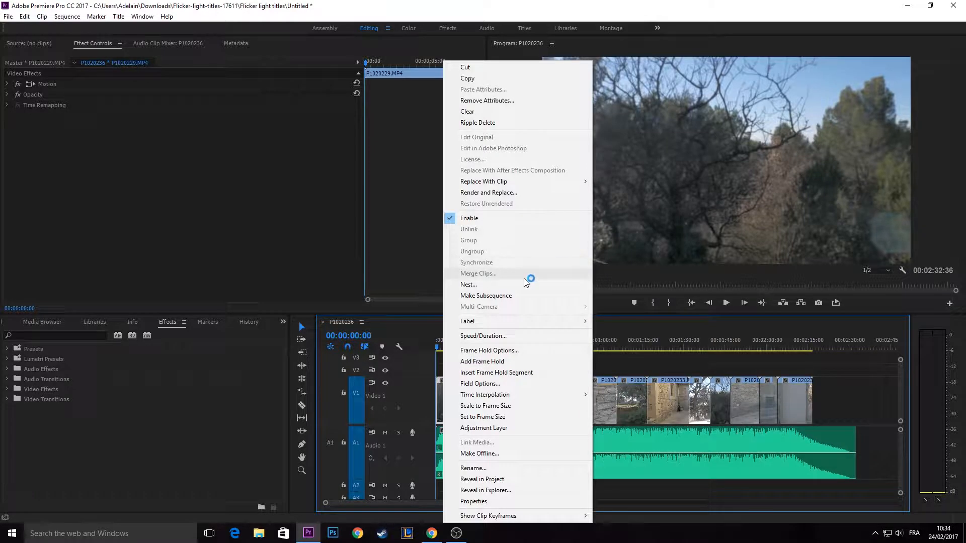
left_click(534, 335)
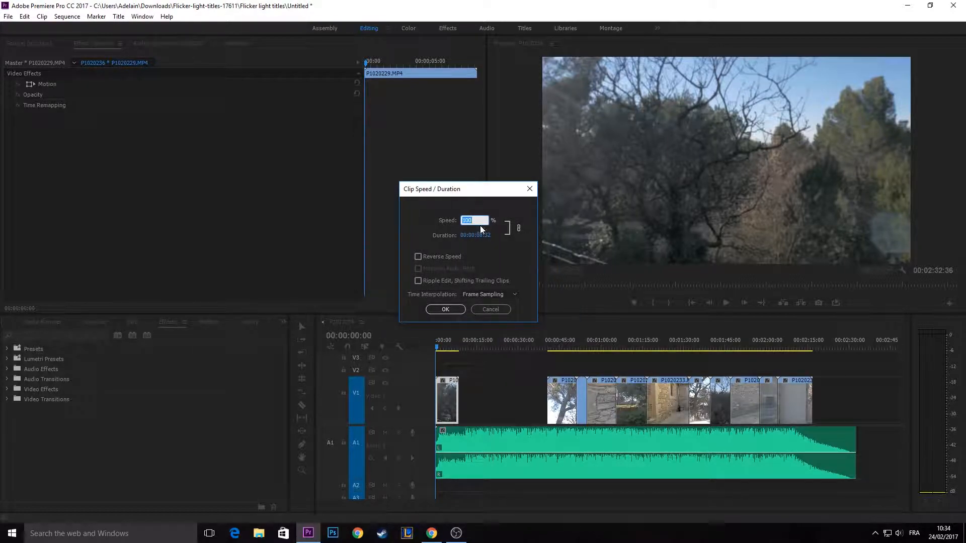
left_click(480, 227)
left_click_drag(481, 241, 678, 232)
left_click_drag(506, 243, 231, 238)
left_click_drag(487, 236, 655, 243)
left_click_drag(445, 189, 458, 160)
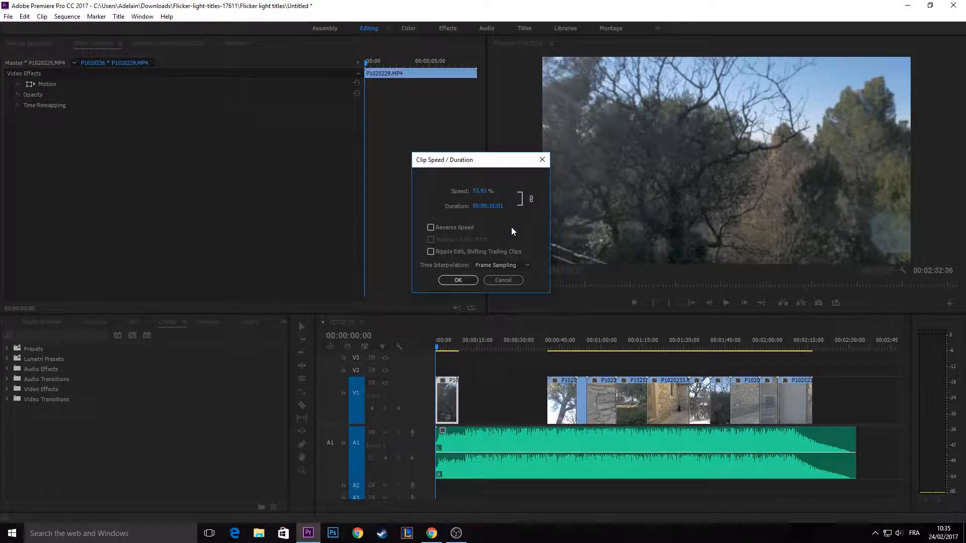
left_click_drag(494, 206, 485, 207)
left_click(485, 207)
left_click(478, 190)
type("40")
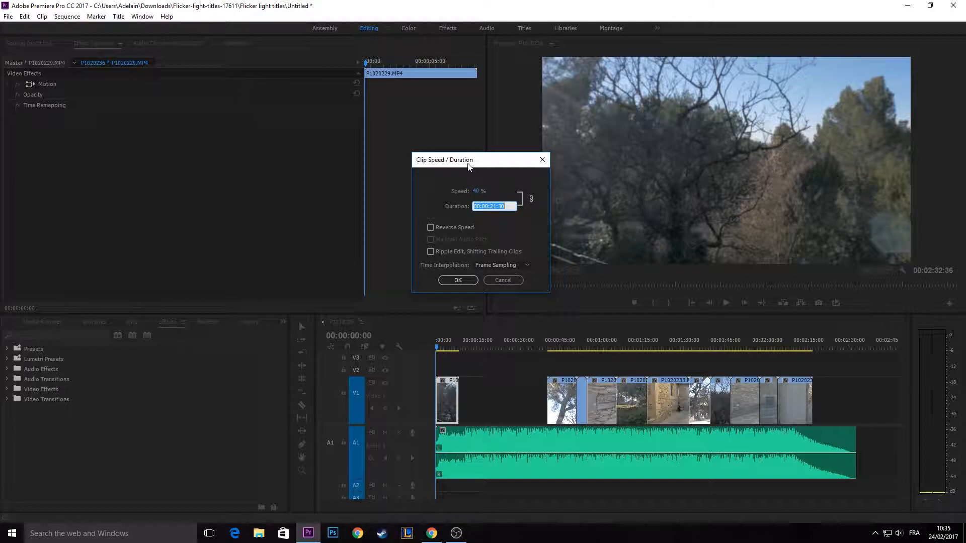
left_click(522, 222)
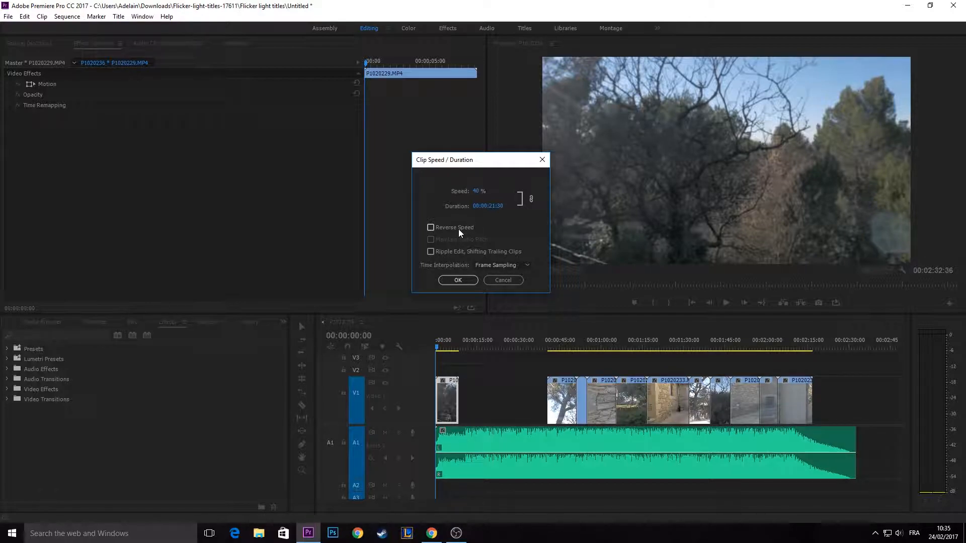
left_click(445, 281)
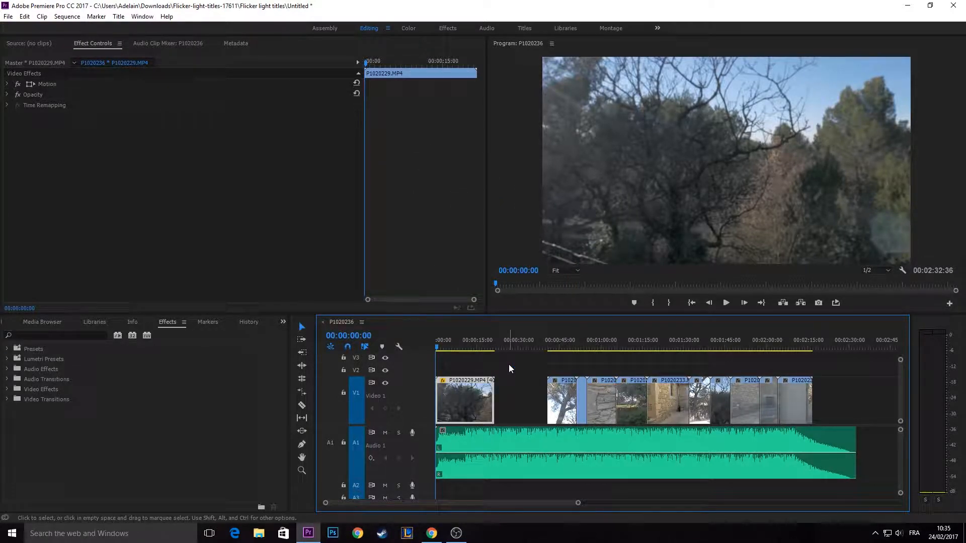
- Preview the slowed P1020229.MP4 from the start, check its later portion, and return the playhead to the start
key("space")
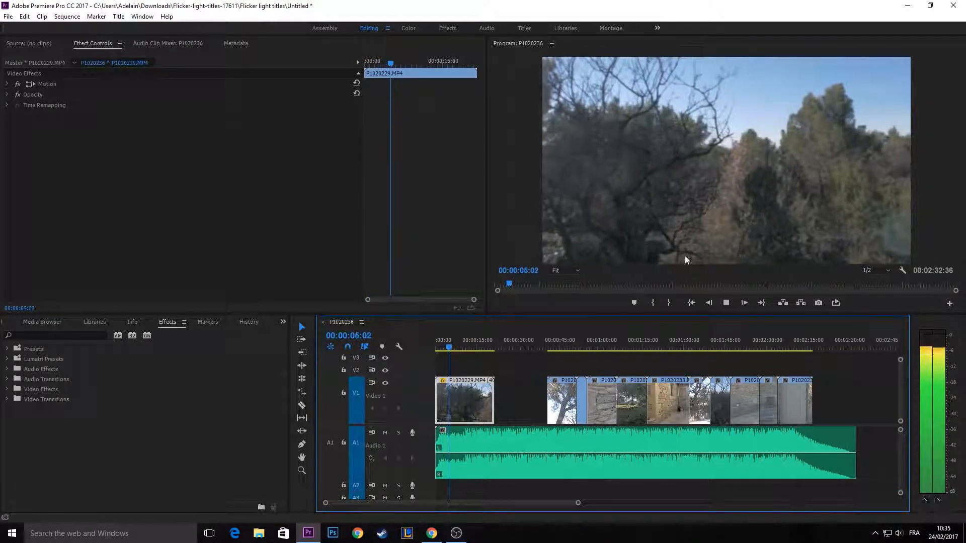
key("space")
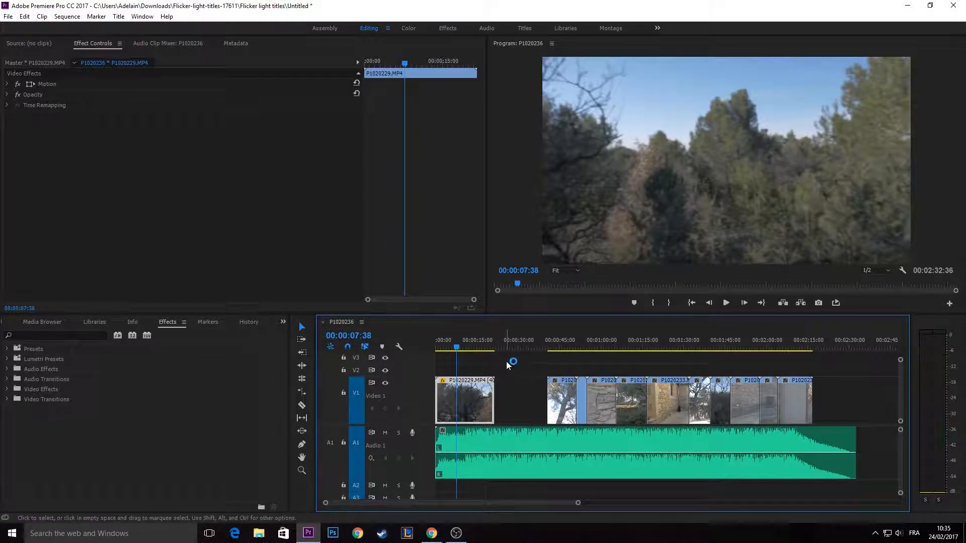
scroll(506, 361, "up", 2)
left_click(502, 382)
scroll(508, 378, "up", 1)
left_click(505, 362)
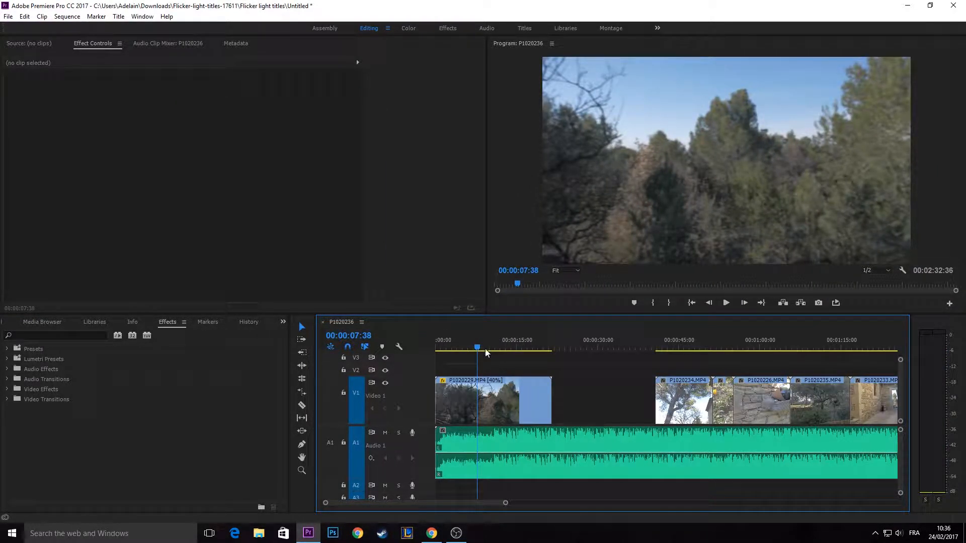
mouse_move(484, 349)
left_mouse_down()
mouse_move(436, 352)
mouse_move(494, 354)
left_mouse_up()
key("space")
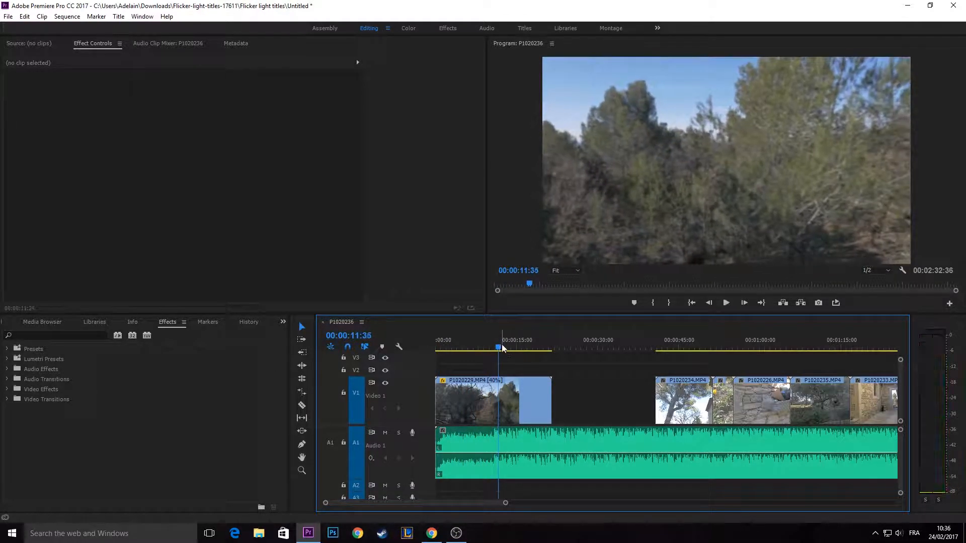
left_click(475, 347)
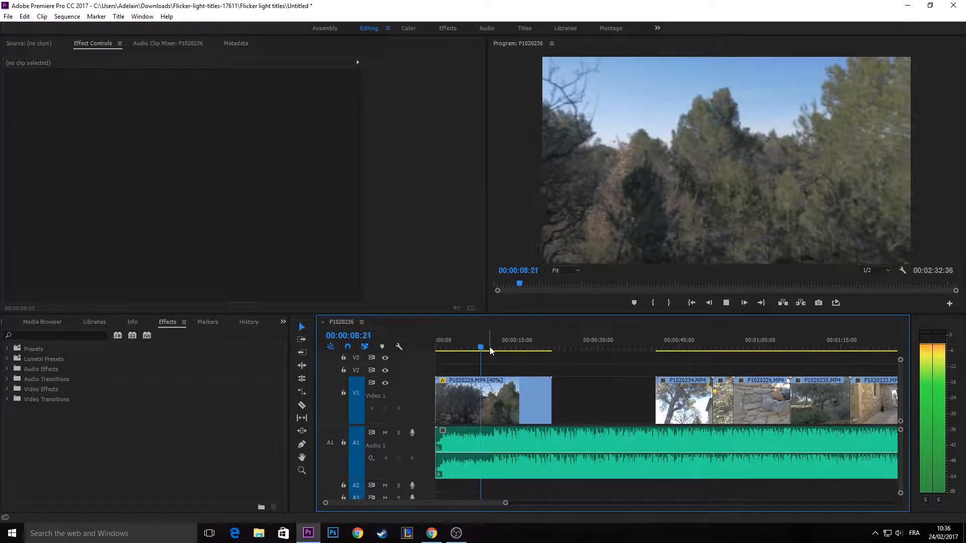
left_click_drag(490, 346, 413, 357)
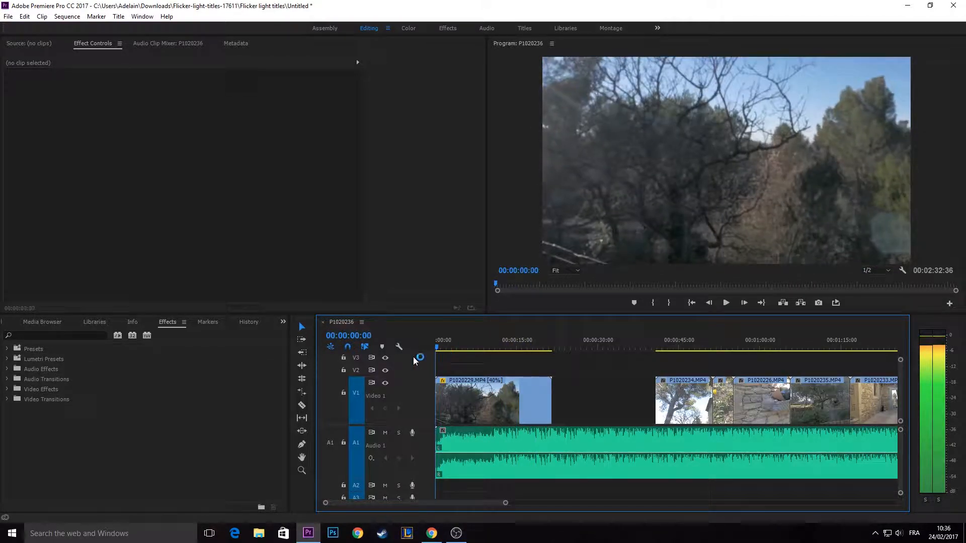
- Split P1020229.MP4 at 00:00:06:00 with the Razor tool
key("space")
key("=")
key("=")
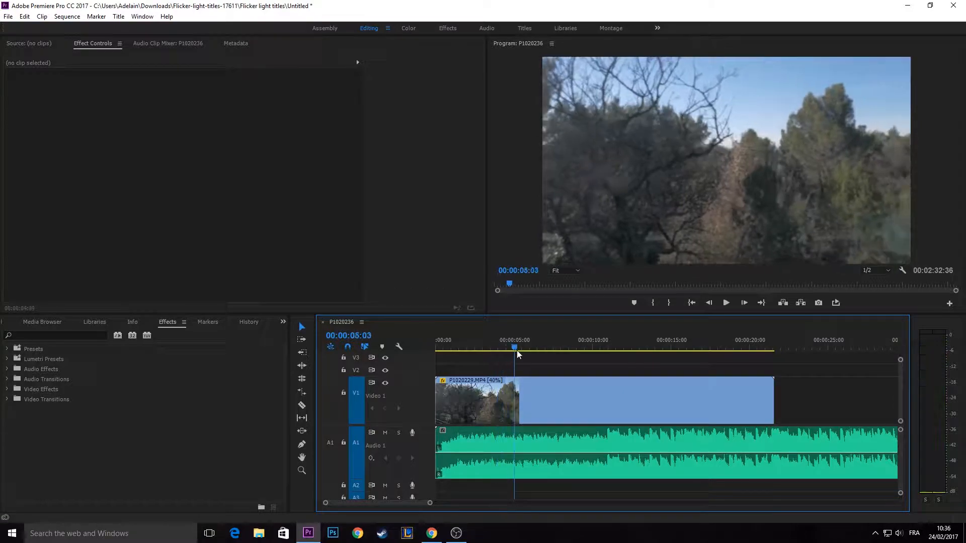
left_click(529, 346)
key("c")
left_click(528, 395)
- Delete the part of P1020229.MP4 before the cut and close the gap it leaves at the start of the sequence
key("v")
left_click(524, 391)
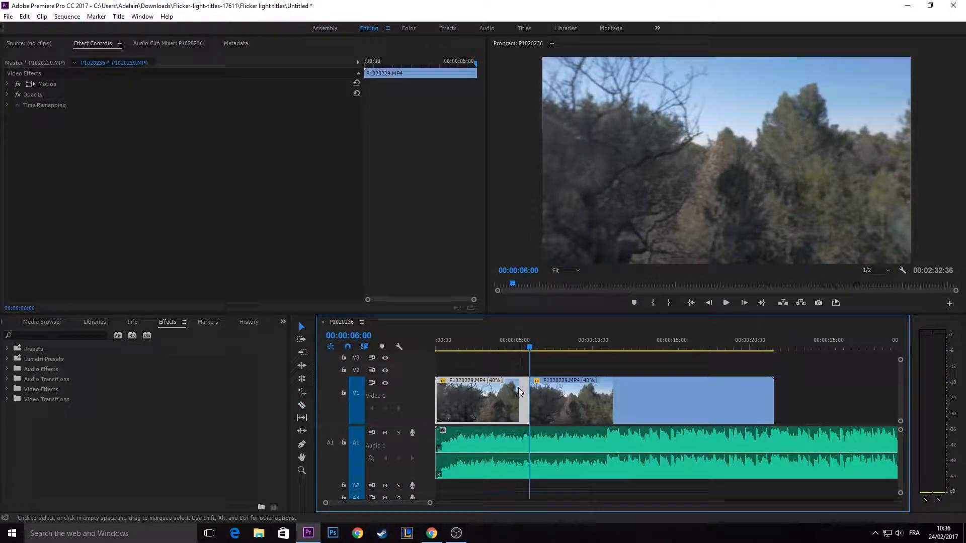
key("Delete")
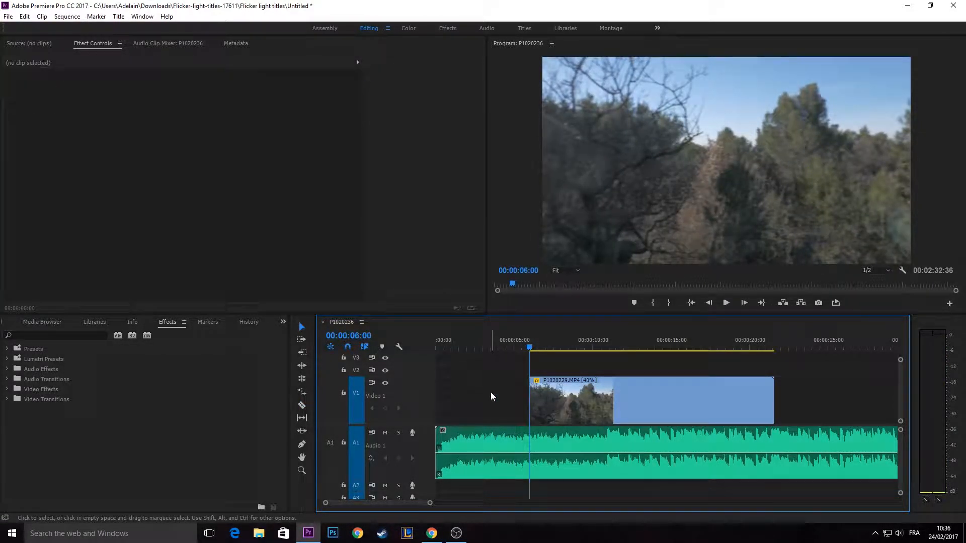
left_click(494, 385)
key("Delete")
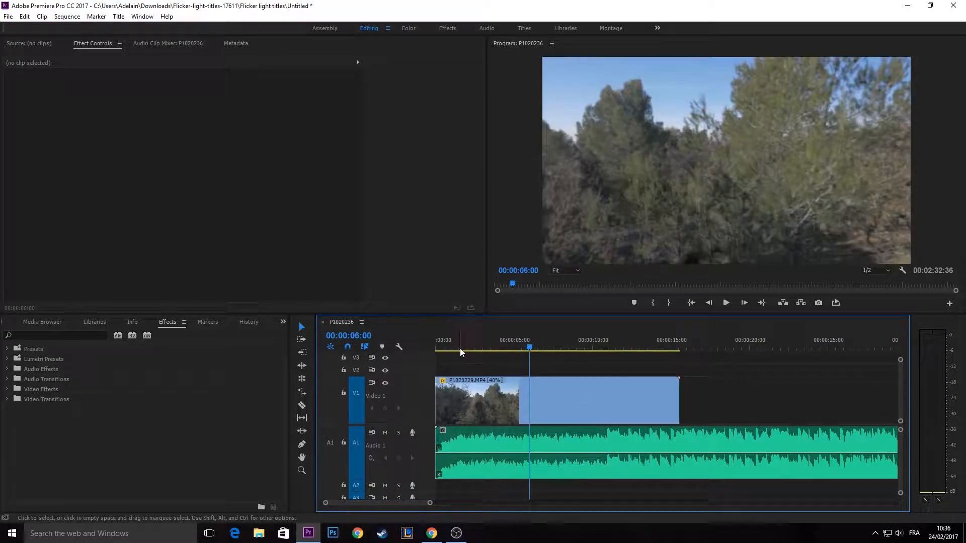
- Play from the start and split P1020229.MP4 at about 00:00:11, where the music's waveform gets louder
key("Home")
key("space")
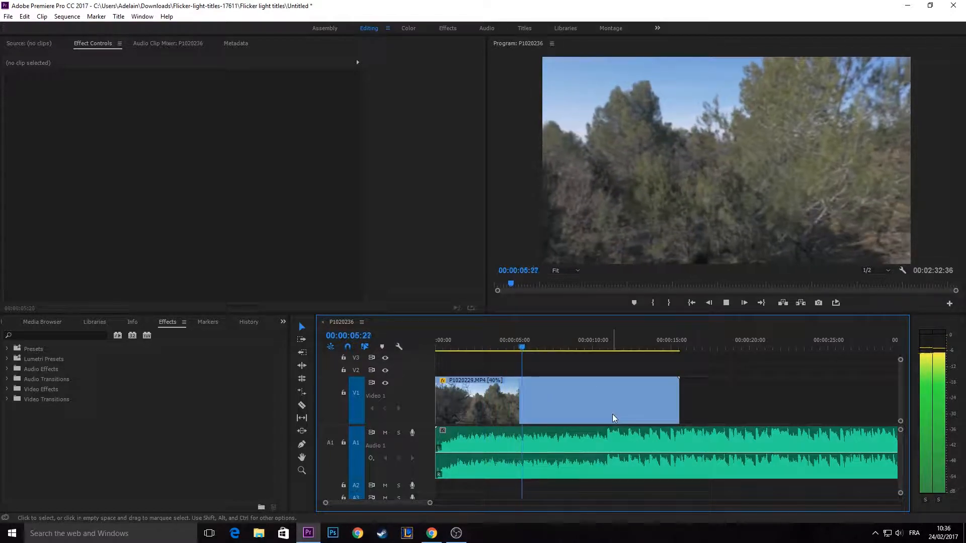
scroll(623, 416, "up", 4)
scroll(677, 461, "down", 2)
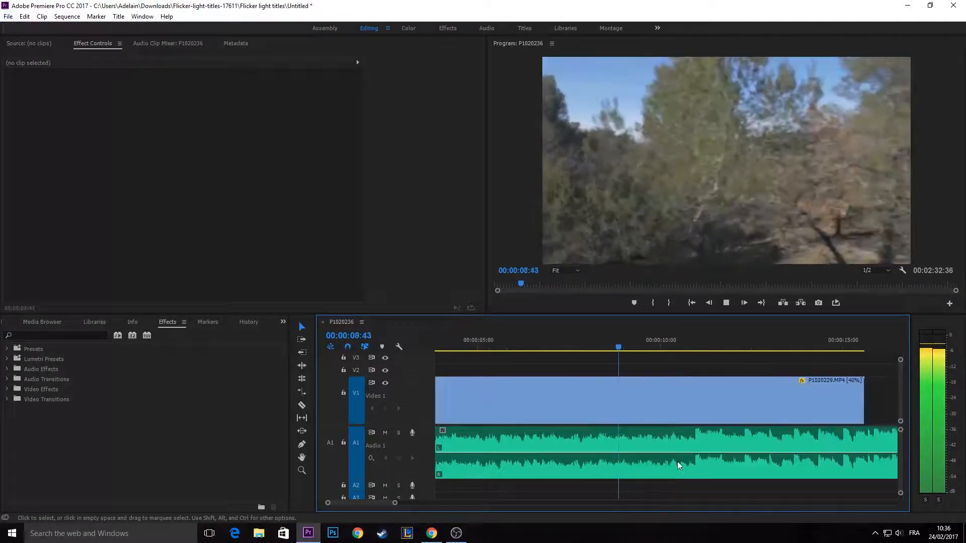
key("c")
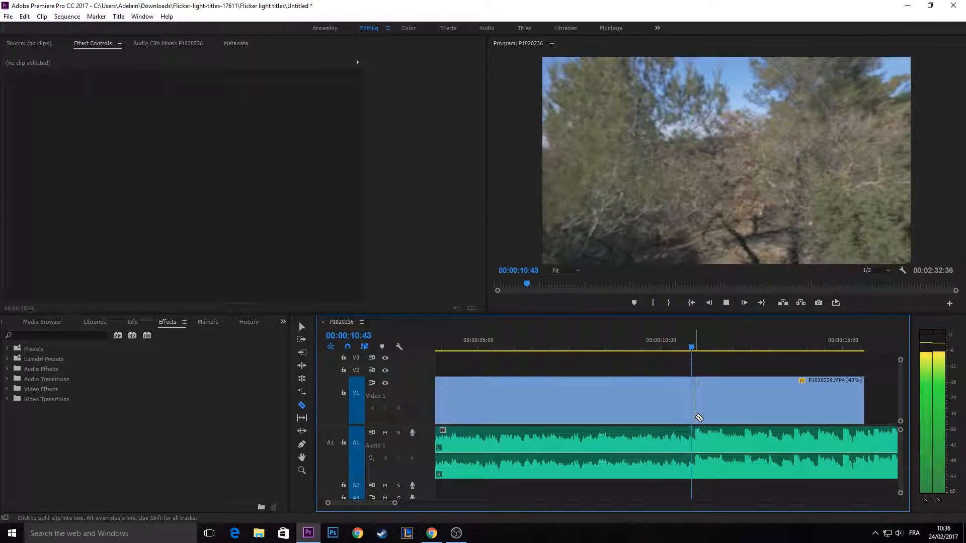
left_click(696, 416)
key("space")
key("v")
key("ctrl+z")
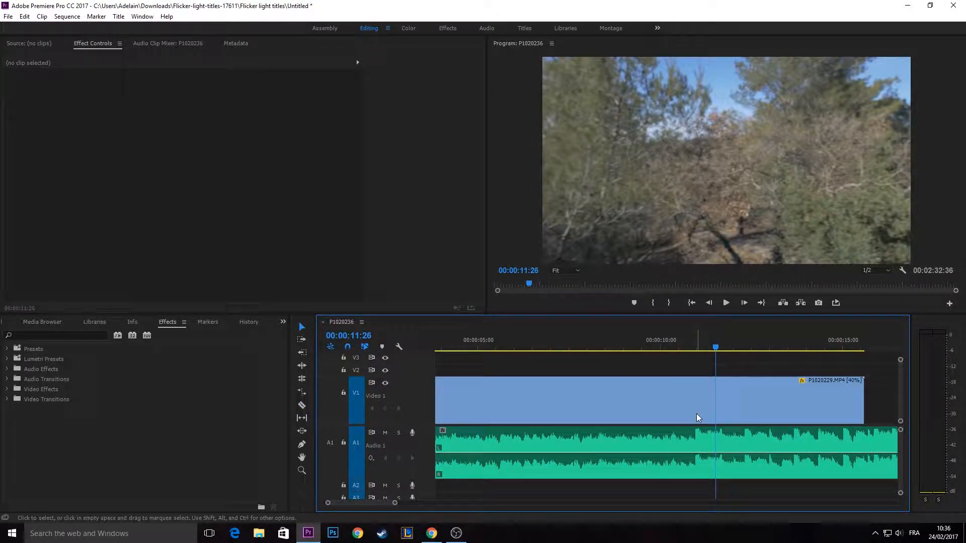
key("ctrl+shift+z")
- Move the part of P1020229.MP4 after the cut to about 00:02:50, beyond the end of the music track
left_click(713, 397)
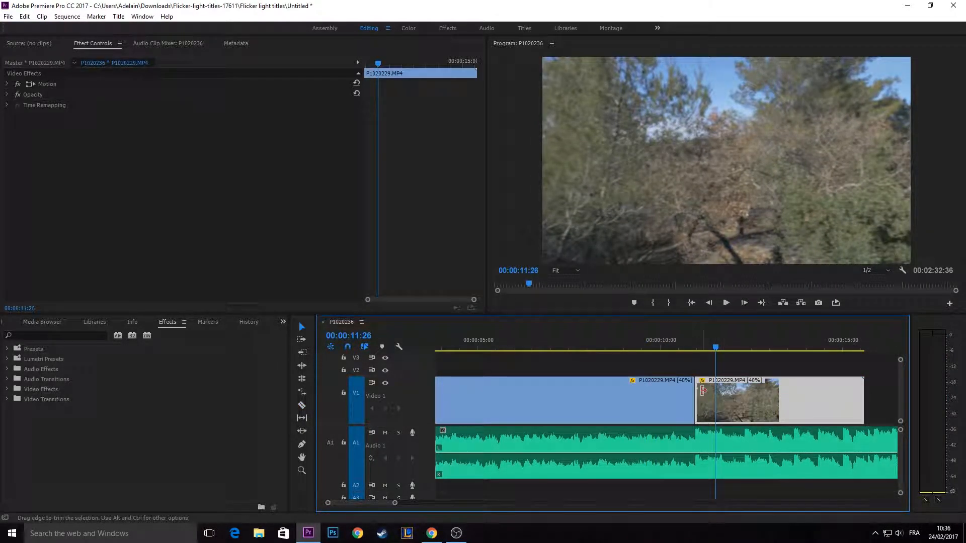
key("space")
scroll(744, 385, "down", 3)
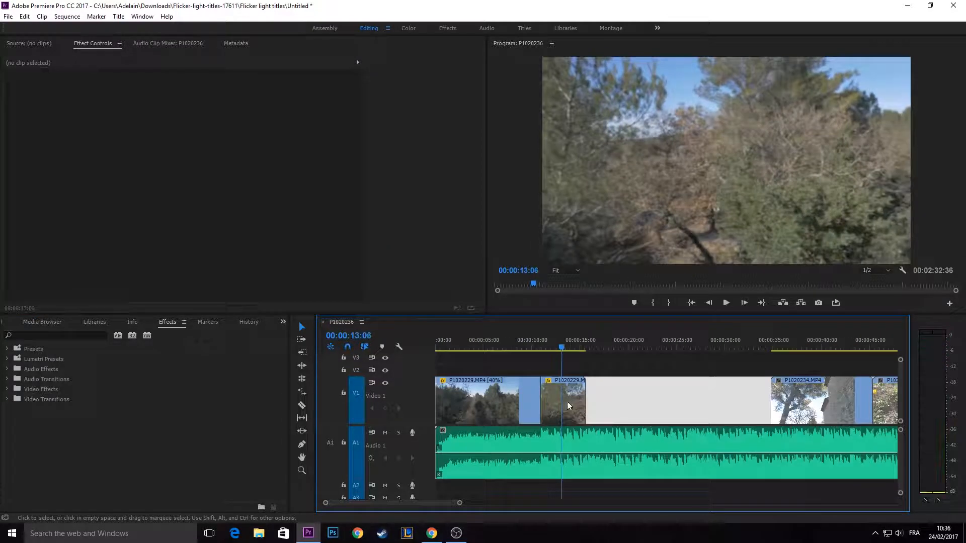
scroll(589, 397, "down", 2)
left_click(542, 371)
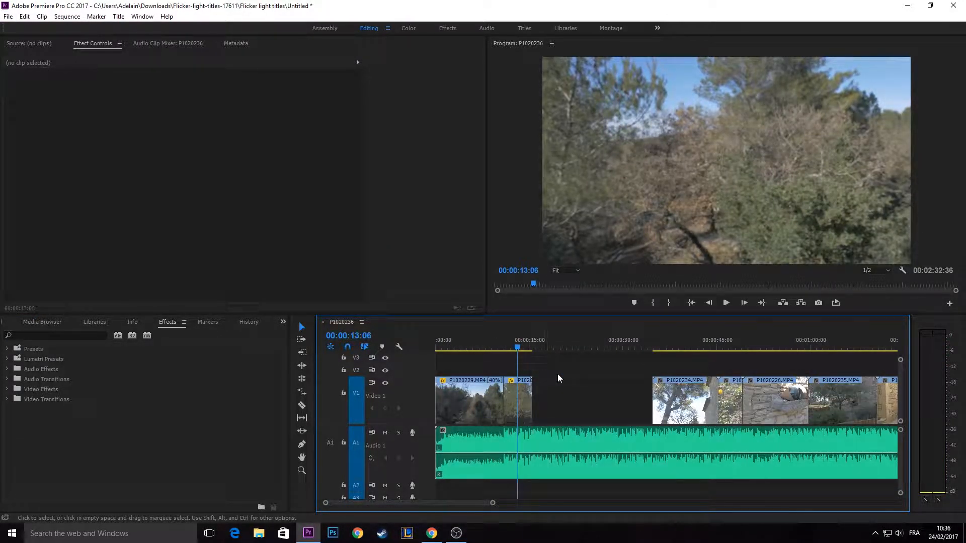
scroll(535, 391, "down", 2)
scroll(476, 387, "down", 3)
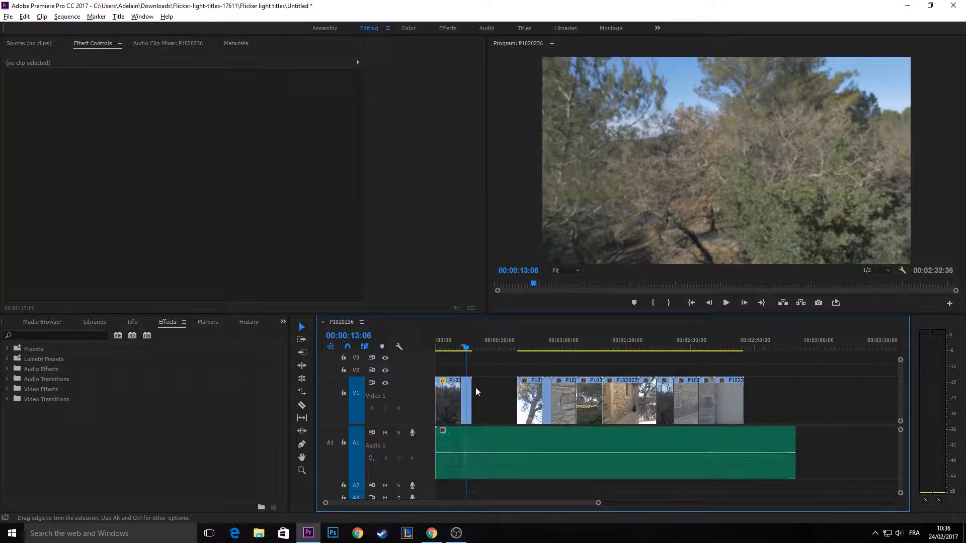
left_click_drag(464, 395, 802, 385)
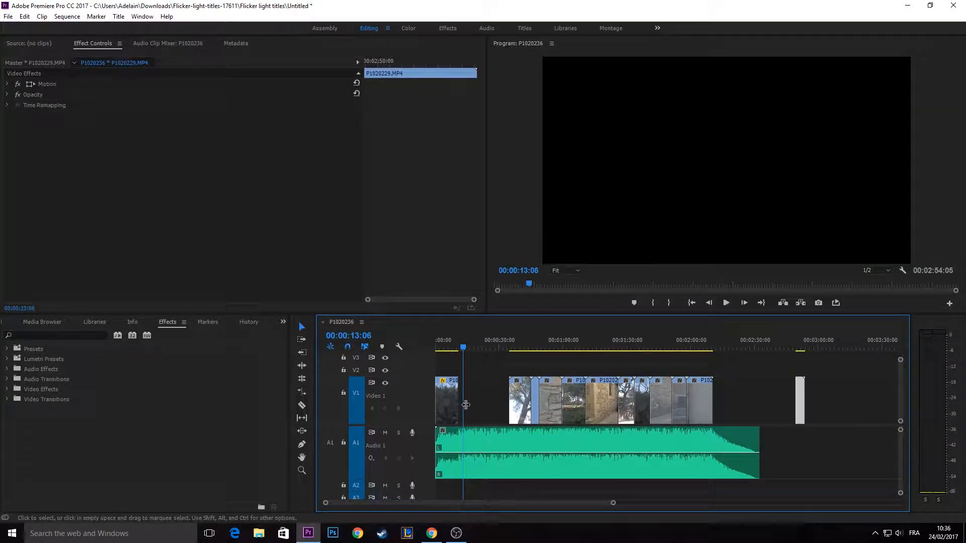
- Close the gap after the opening clip so P1020234.MP4 directly follows P1020229.MP4
scroll(496, 399, "up", 4)
left_click(506, 399)
key("Delete")
scroll(498, 387, "up", 3)
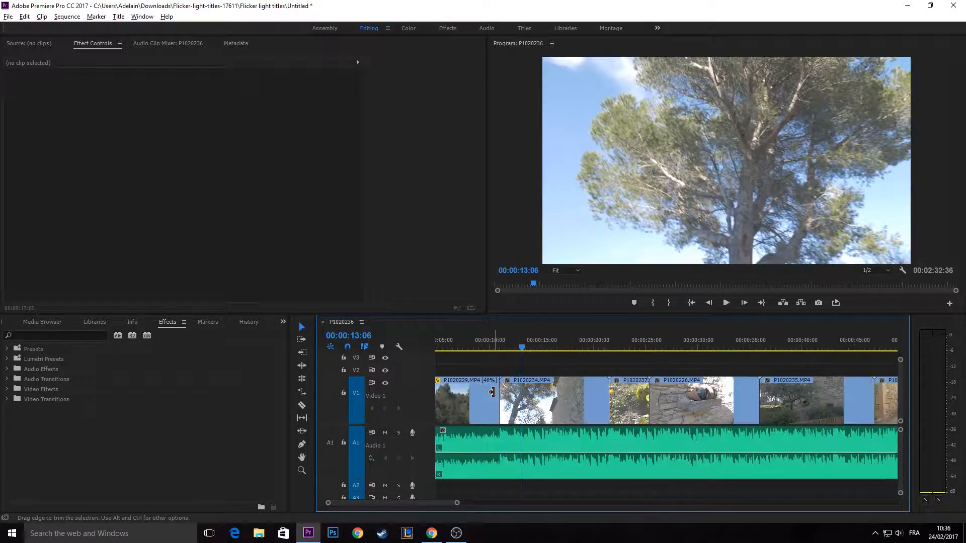
- Play the sequence from the start, and again across the transition from P1020229.MP4 to P1020234.MP4
scroll(509, 364, "up", 2)
key("Home")
key("space")
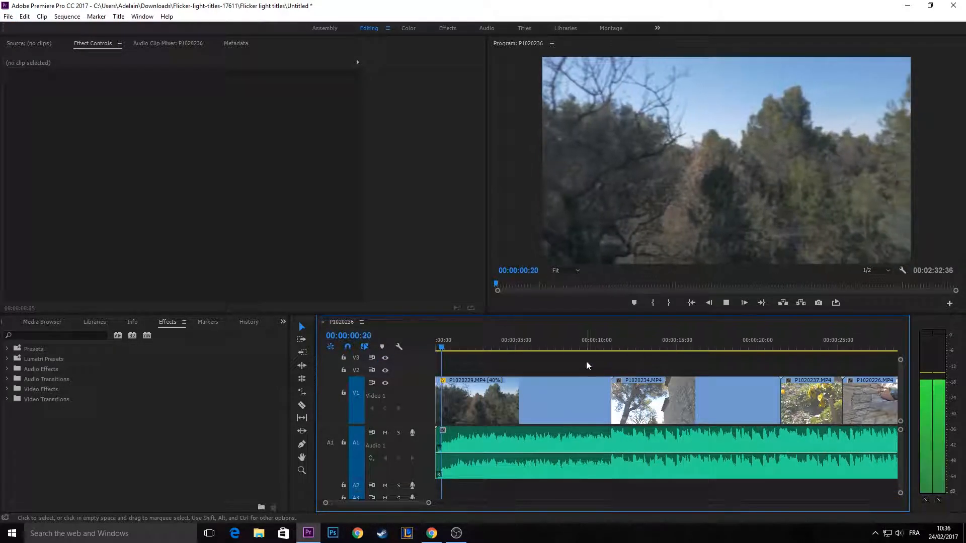
left_click(577, 342)
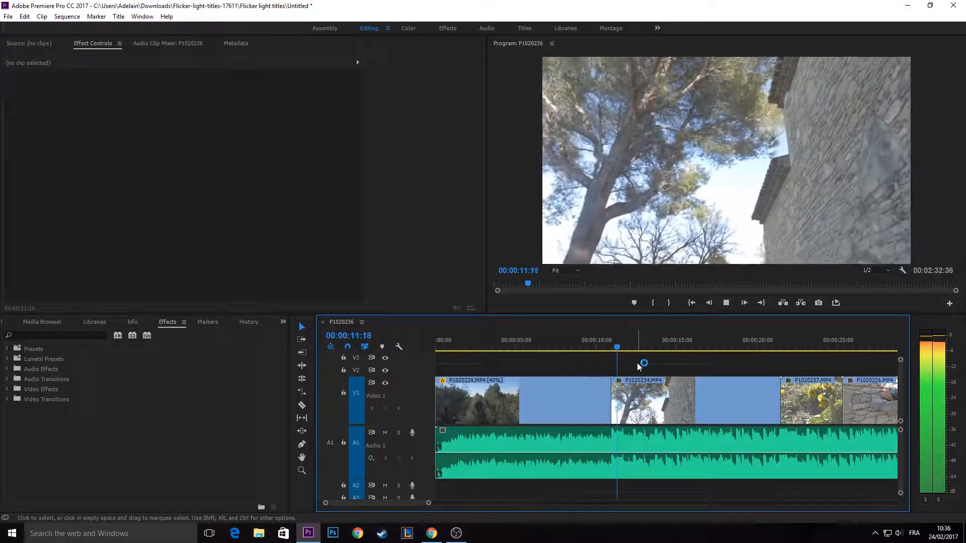
scroll(639, 363, "down", 2)
scroll(620, 382, "up", 2)
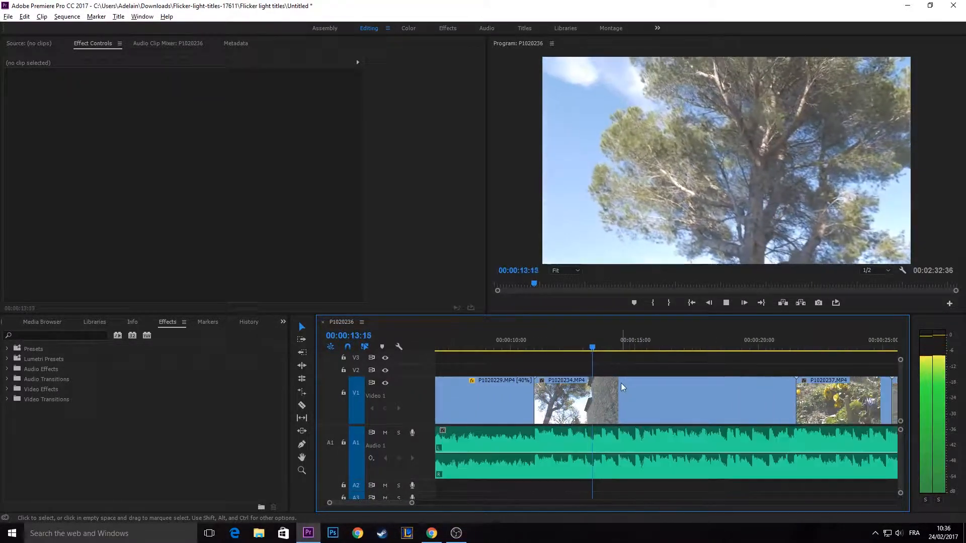
key("space")
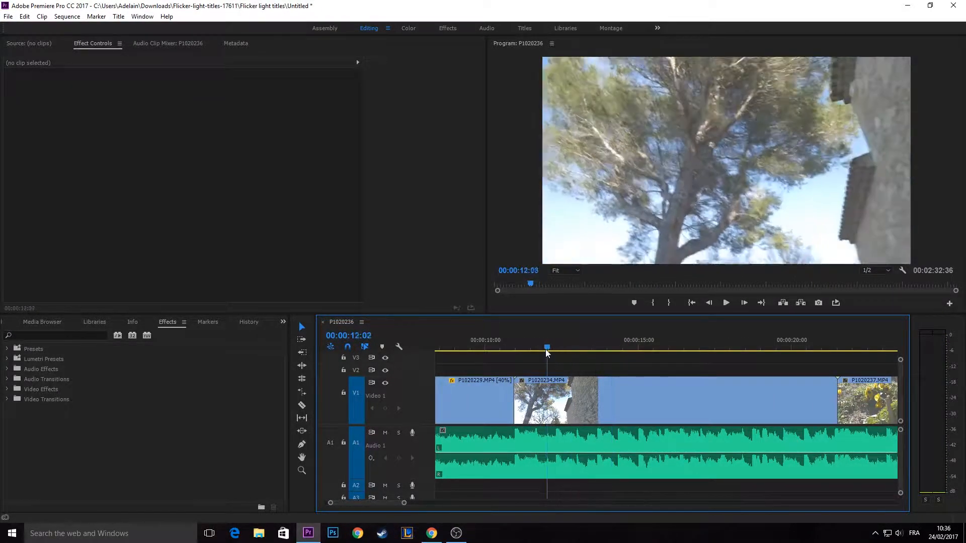
- Replay the transition into P1020234.MP4 from about 00:00:10 and split that clip at 00:00:12:46
left_click_drag(546, 350, 490, 348)
key("space")
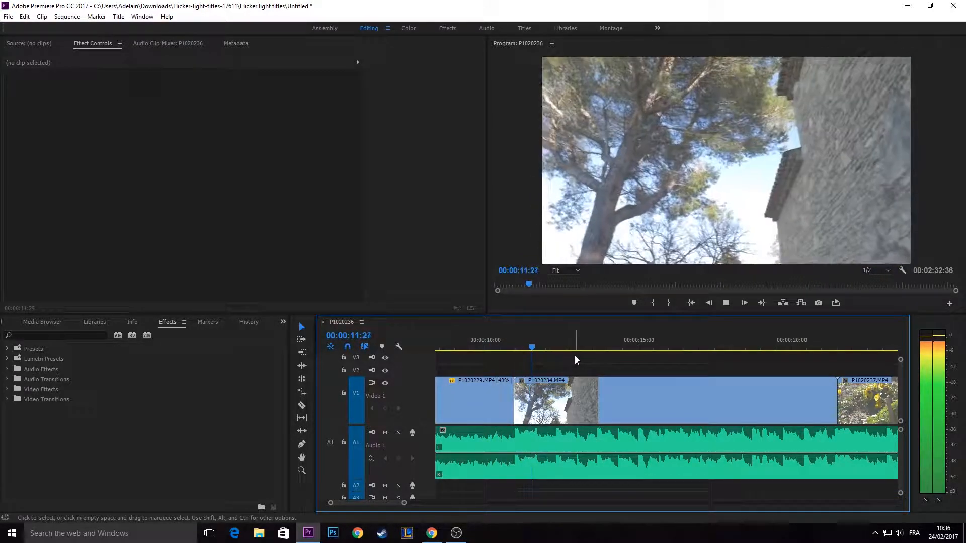
key("space")
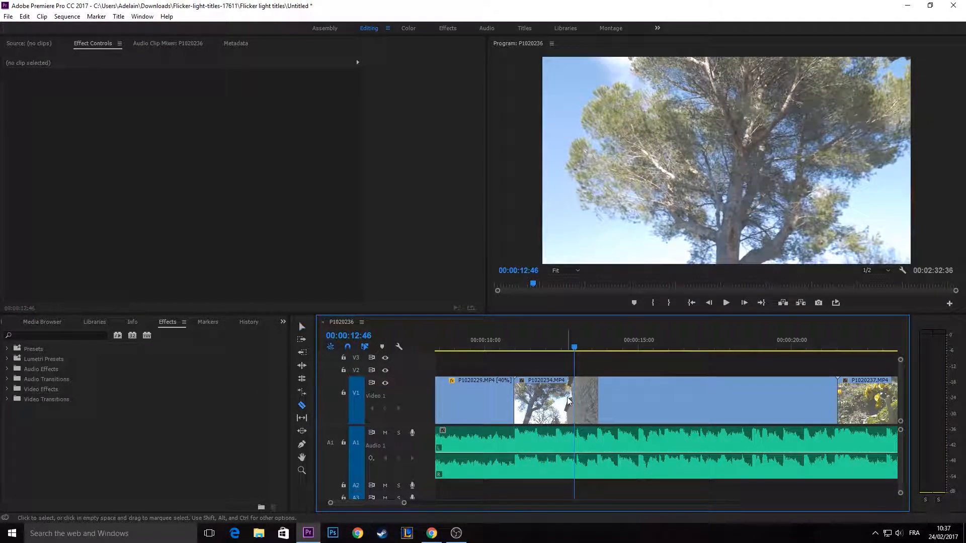
left_click(574, 398)
- Delete the part of P1020234.MP4 before the cut and close the gap after P1020229.MP4
key("v")
left_click(555, 396)
key("Delete")
left_click(555, 394)
key("Delete")
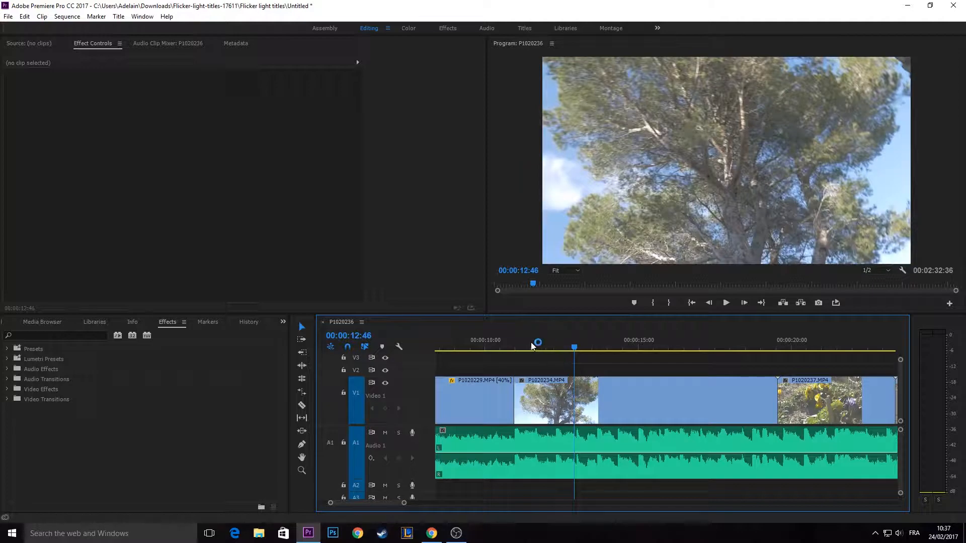
- Play the sequence from shortly before the transition to the trimmed P1020234.MP4
left_click(476, 347)
key("space")
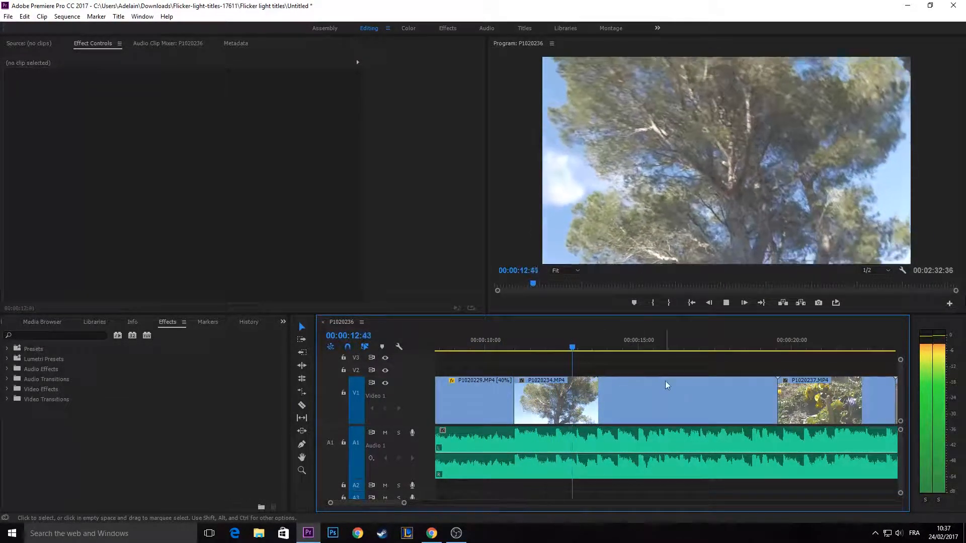
scroll(633, 376, "down", 15)
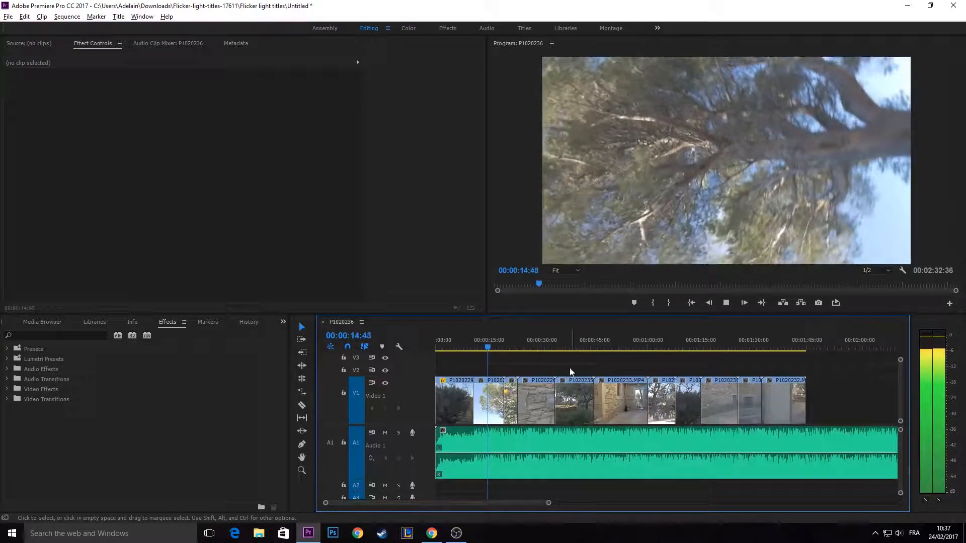
- Move all the clips after P1020234.MP4 further along the timeline, starting at about 00:00:58
scroll(569, 369, "down", 2)
key("space")
left_click_drag(518, 368, 551, 398)
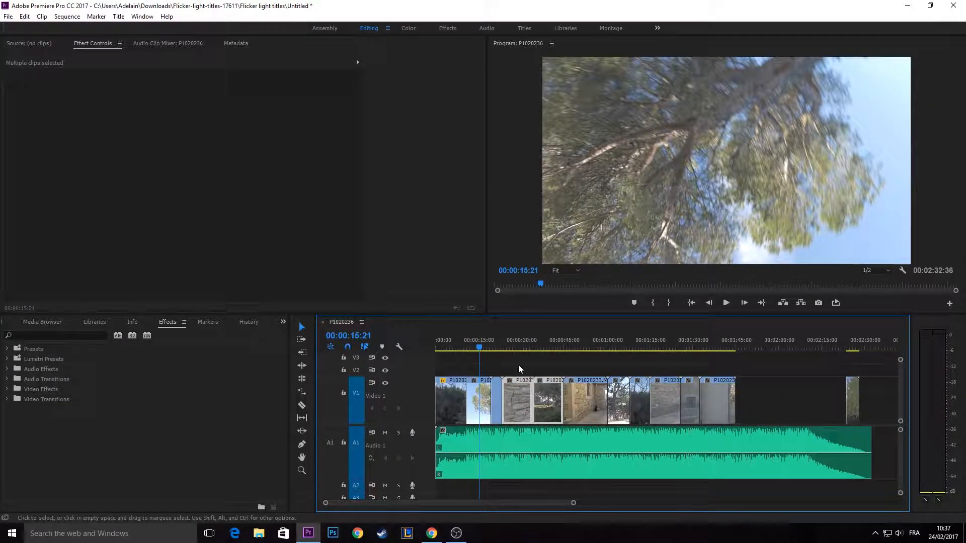
left_click_drag(500, 377, 829, 387)
left_click(544, 394)
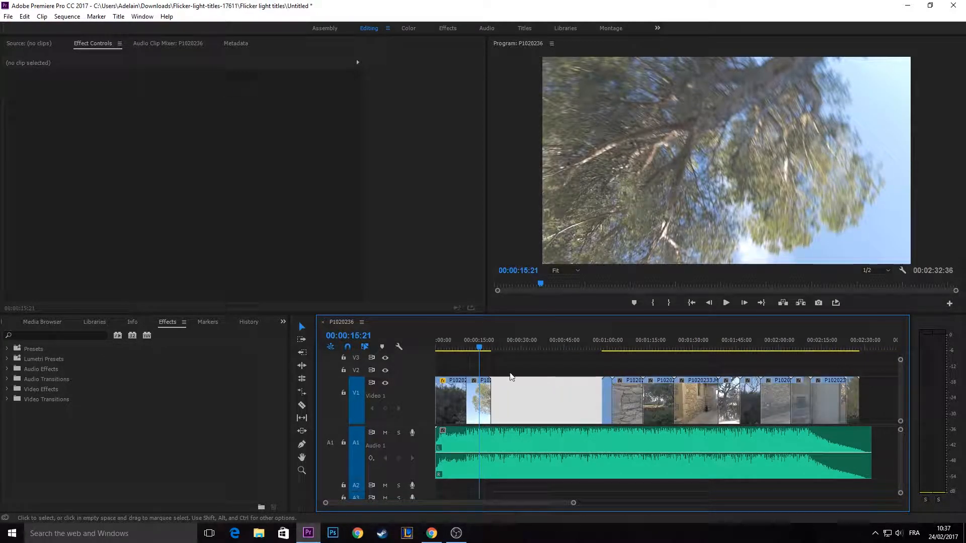
left_click(510, 373)
- Slow the P1020234.MP4 clip to 40% speed
scroll(512, 386, "up", 5)
left_click(551, 390)
scroll(553, 392, "up", 4)
right_click(520, 390)
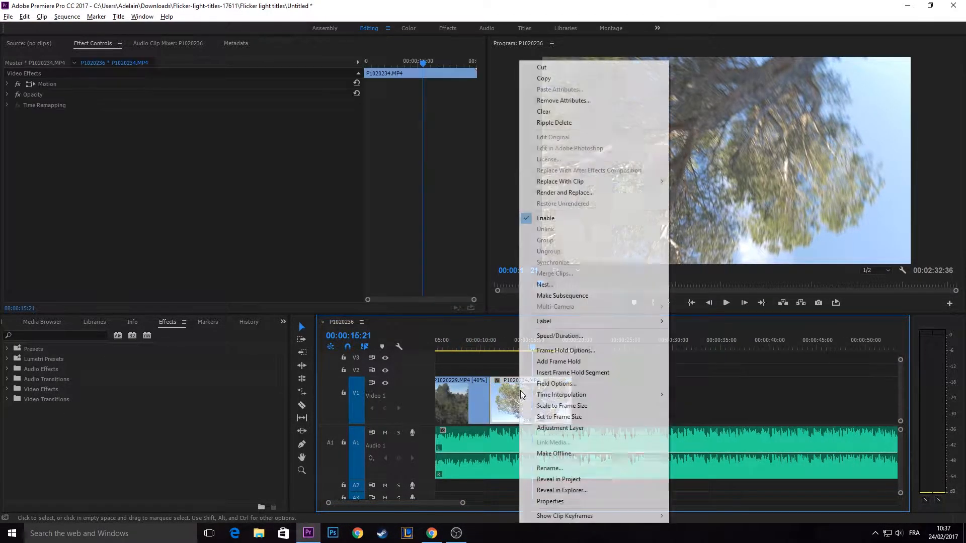
left_click(494, 390)
scroll(518, 387, "up", 2)
right_click(554, 392)
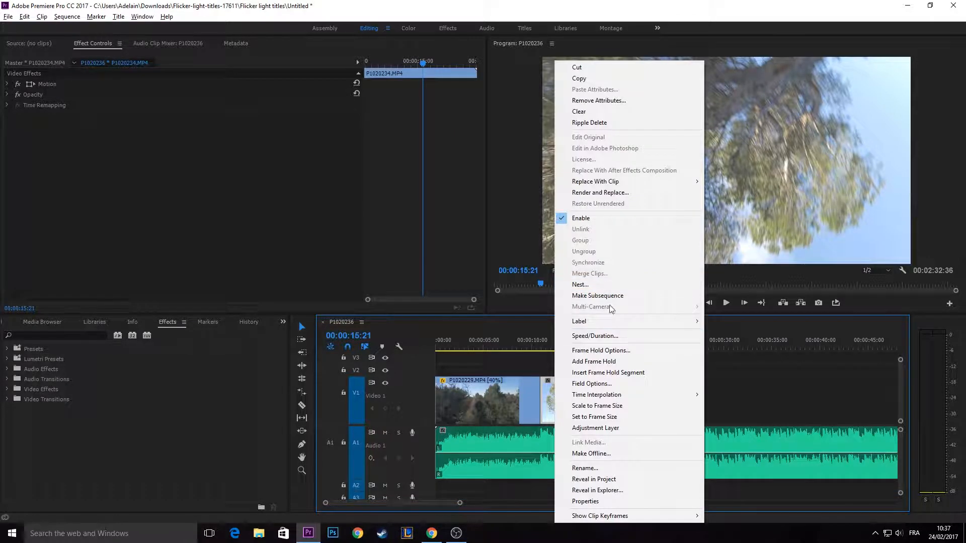
left_click(620, 337)
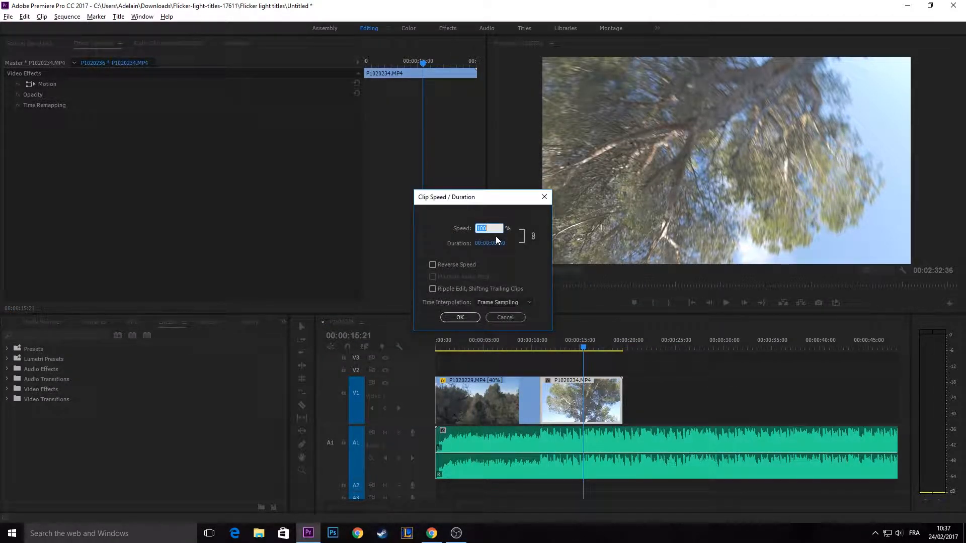
type("40")
key("Return")
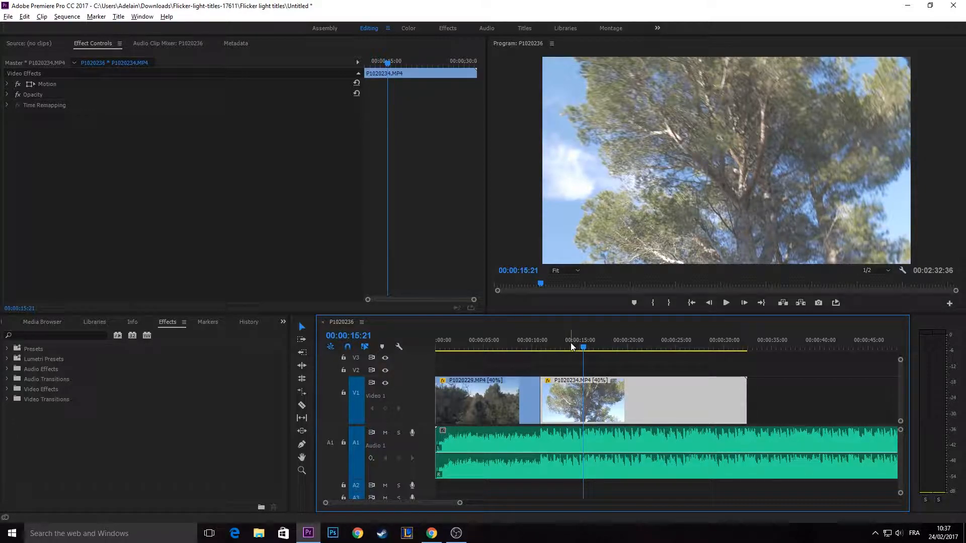
- Split the slowed P1020234.MP4 at 00:00:29:20 and delete the part after the cut
left_click_drag(572, 346, 715, 392)
scroll(801, 390, "down", 2)
scroll(801, 391, "down", 2)
left_click(758, 392)
scroll(758, 392, "up", 3)
left_click_drag(637, 346, 642, 357)
key("c")
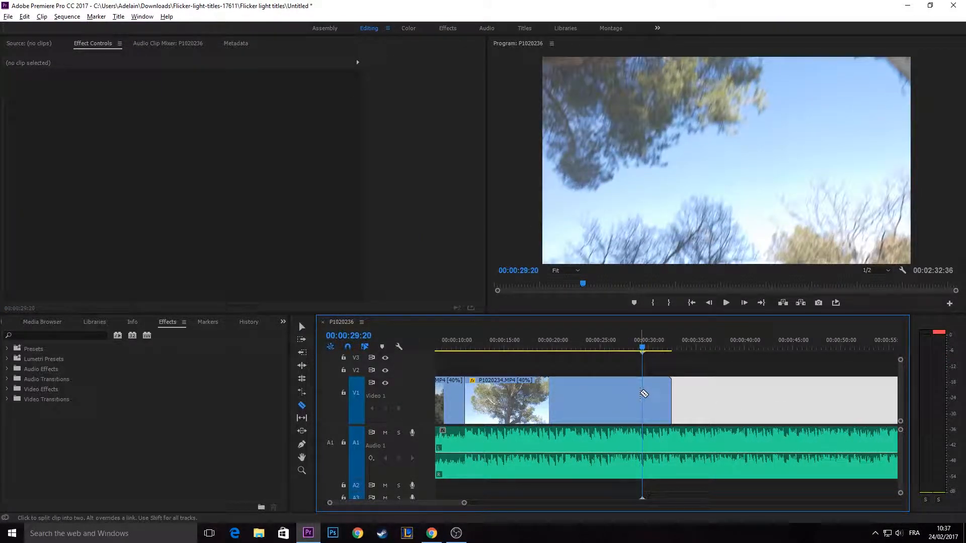
left_click(644, 394)
key("v")
left_click(653, 396)
key("Delete")
- Play the slowed P1020234.MP4 against the music from about 00:00:11
scroll(628, 401, "up", 4)
right_click(594, 406)
left_click(582, 375)
scroll(582, 375, "up", 1)
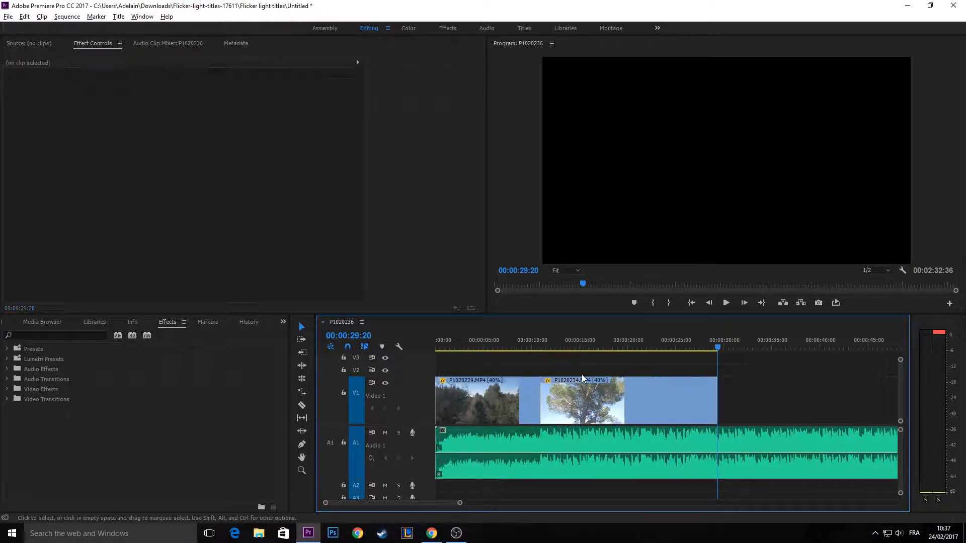
left_click_drag(623, 346, 545, 349)
key("space")
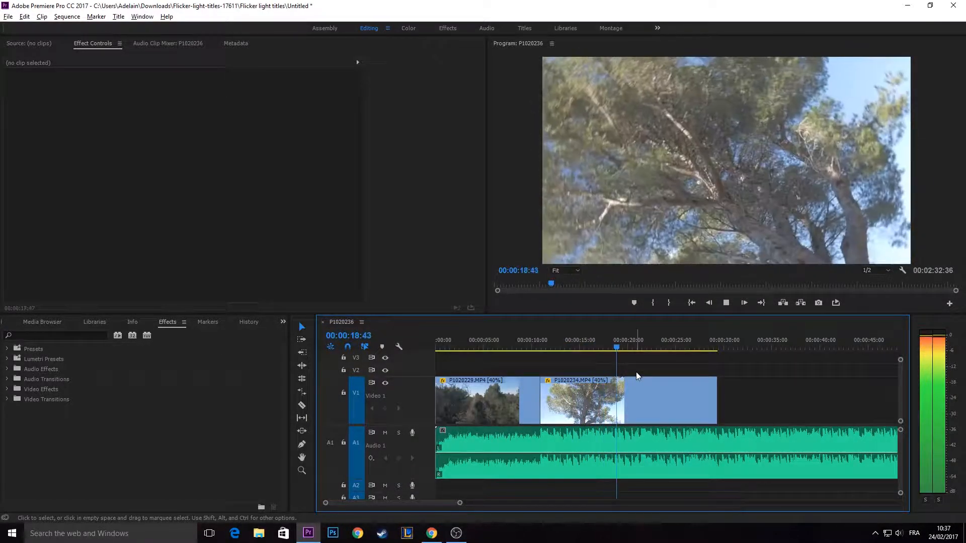
- Split P1020234.MP4 at 00:00:16:16 and again at about 00:00:21
left_click_drag(619, 340, 592, 346)
left_click(594, 396)
key("v")
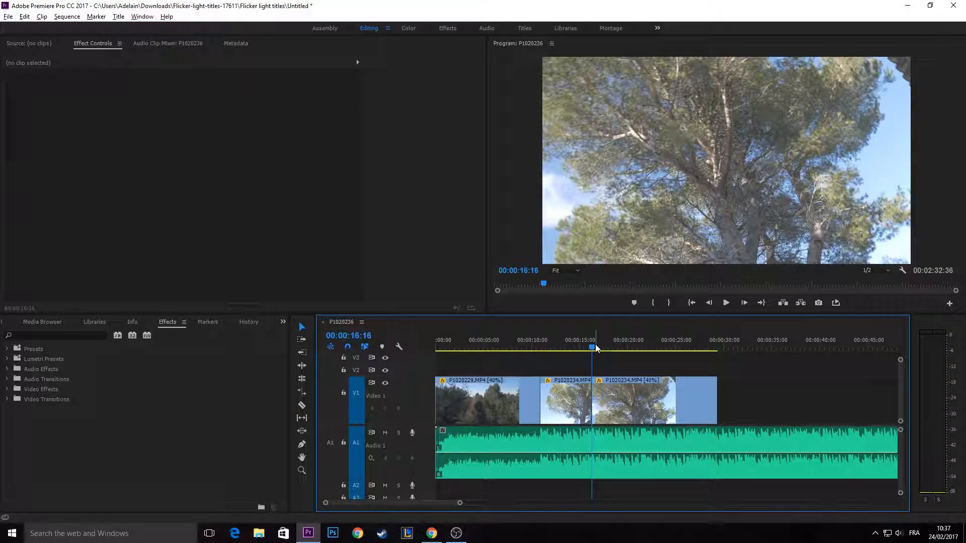
left_click_drag(597, 348, 525, 355)
key("c")
left_click(637, 391)
key("v")
- Split the last P1020234.MP4 piece at about 00:00:23 and delete the remainder after the cut
key("c")
left_click(661, 391)
key("v")
left_click(680, 386)
key("Delete")
- Rate-stretch the middle P1020234.MP4 piece to a duration of about 00:00:01:13 to speed it up
left_click(564, 346)
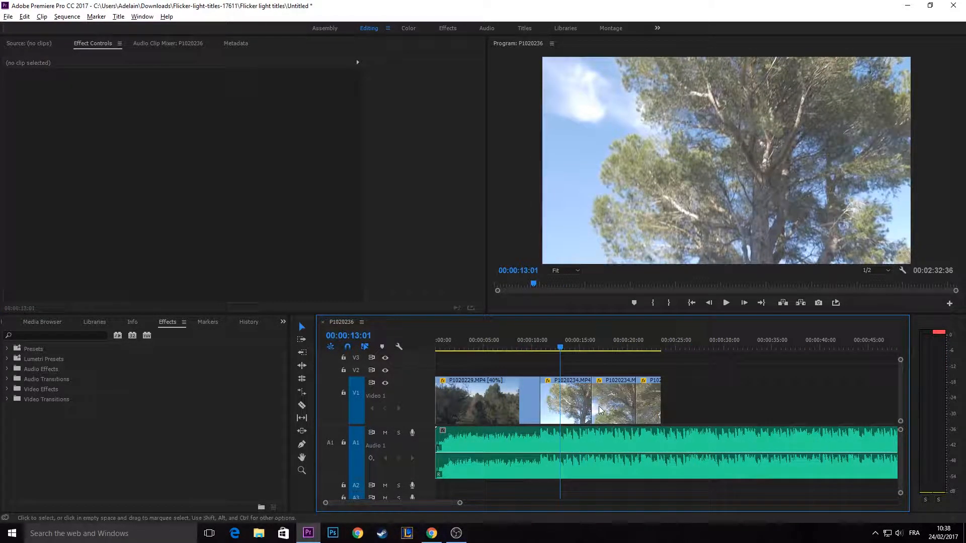
left_click(586, 399)
left_click(623, 346)
left_click_drag(623, 336, 571, 347)
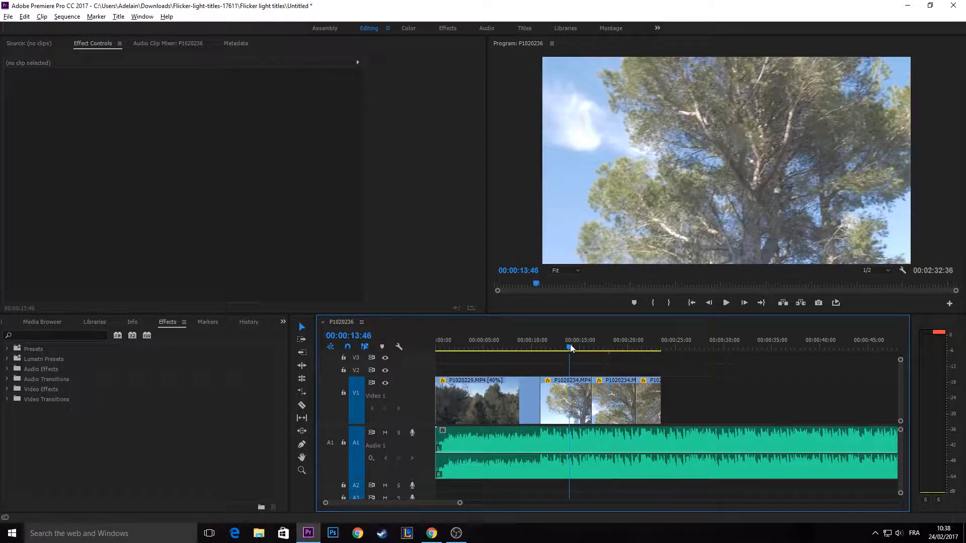
left_click(599, 346)
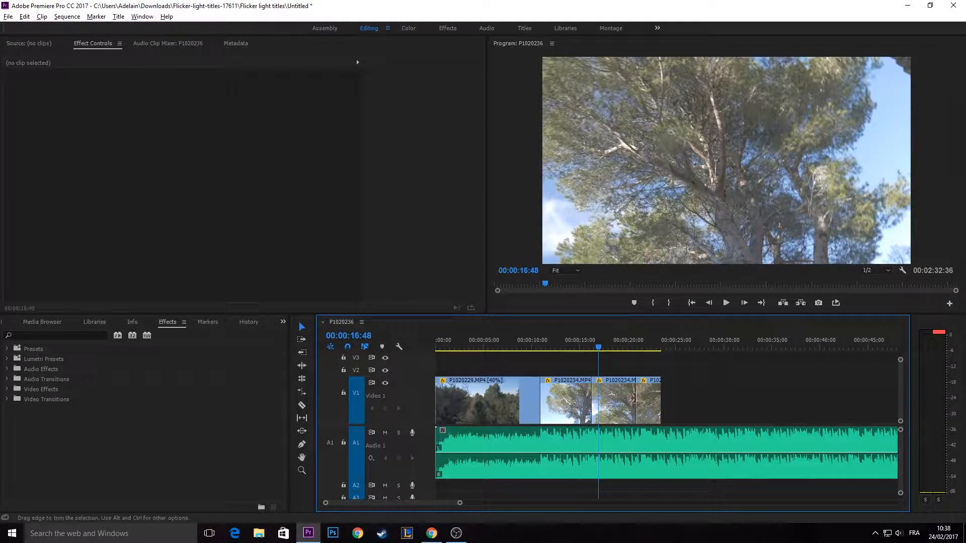
key("r")
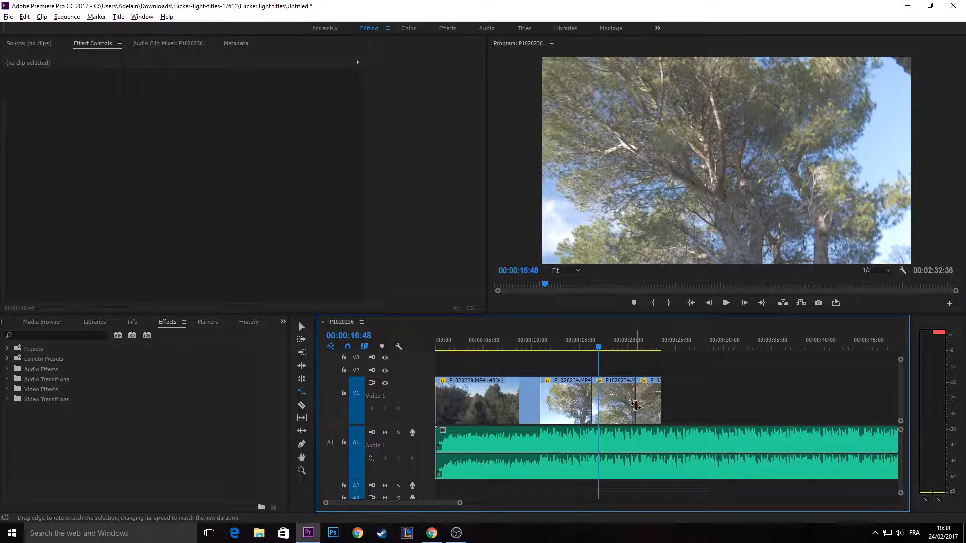
mouse_move(634, 405)
left_mouse_down()
mouse_move(690, 402)
mouse_move(616, 406)
left_mouse_up()
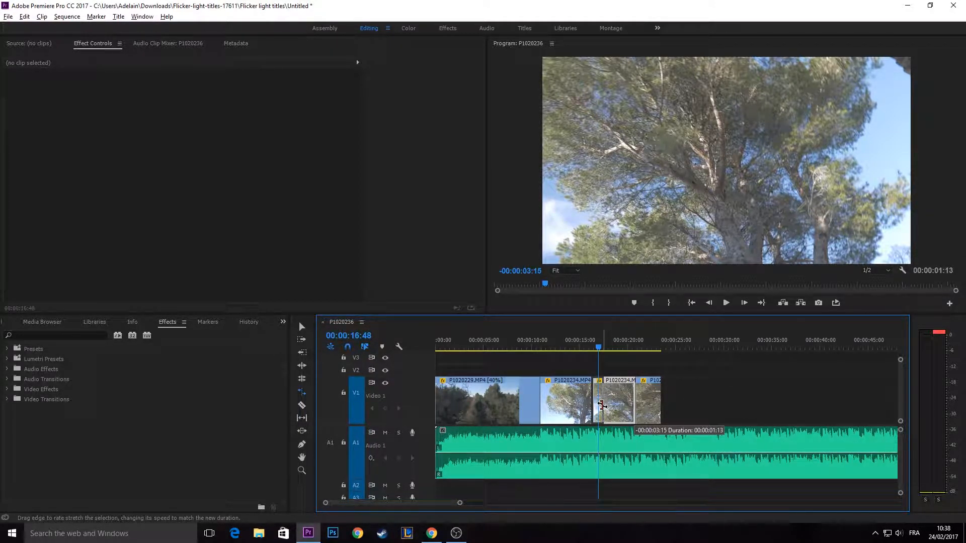
left_click_drag(604, 405, 605, 406)
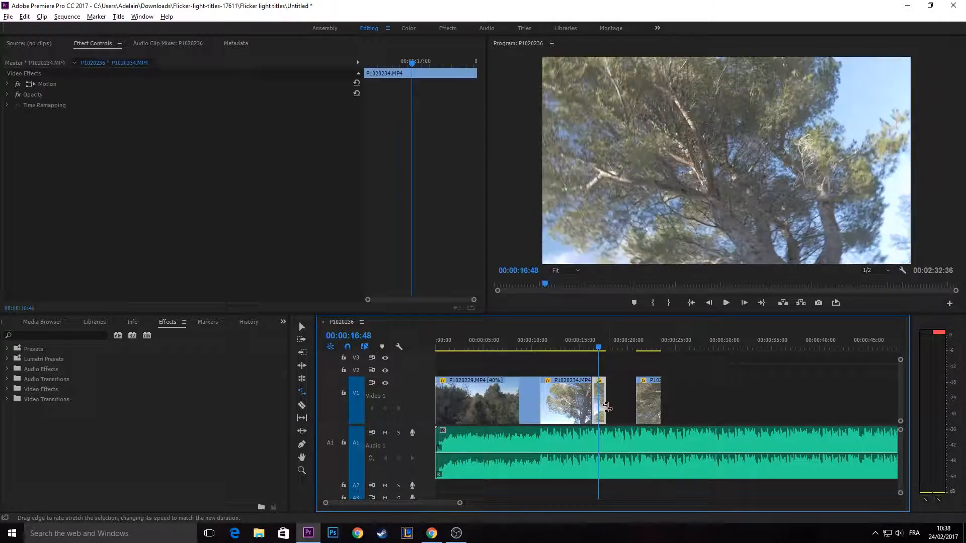
- Close the gap between the sped-up piece and the last P1020234.MP4 piece
key("v")
left_click(615, 400)
key("Delete")
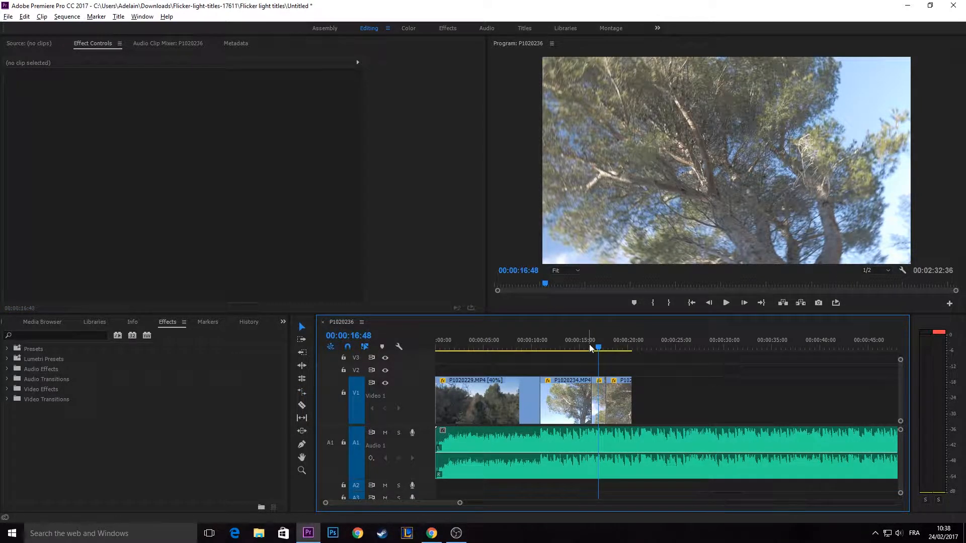
- Play the sequence from about 00:00:14 through the sped-up piece to the end of P1020234.MP4
left_click_drag(589, 345, 568, 345)
key("space")
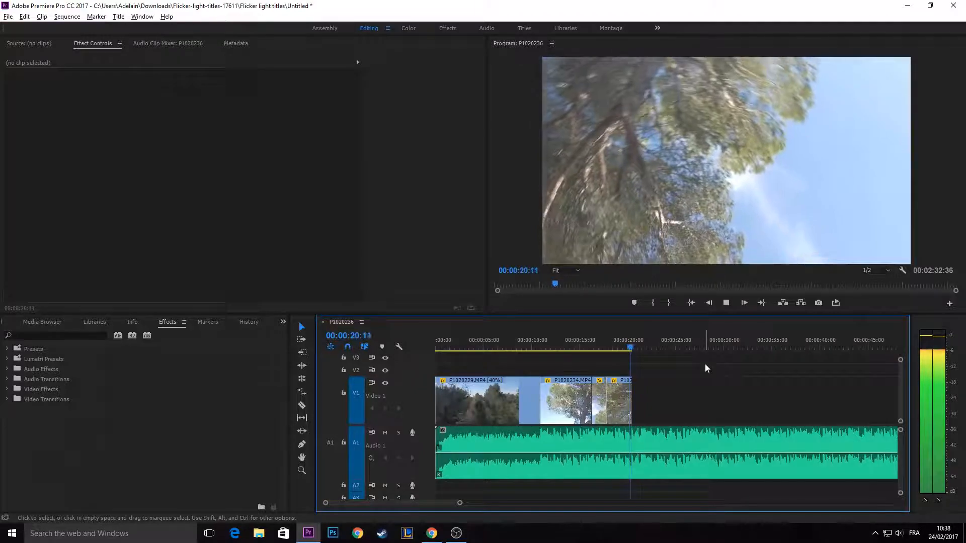
key("space")
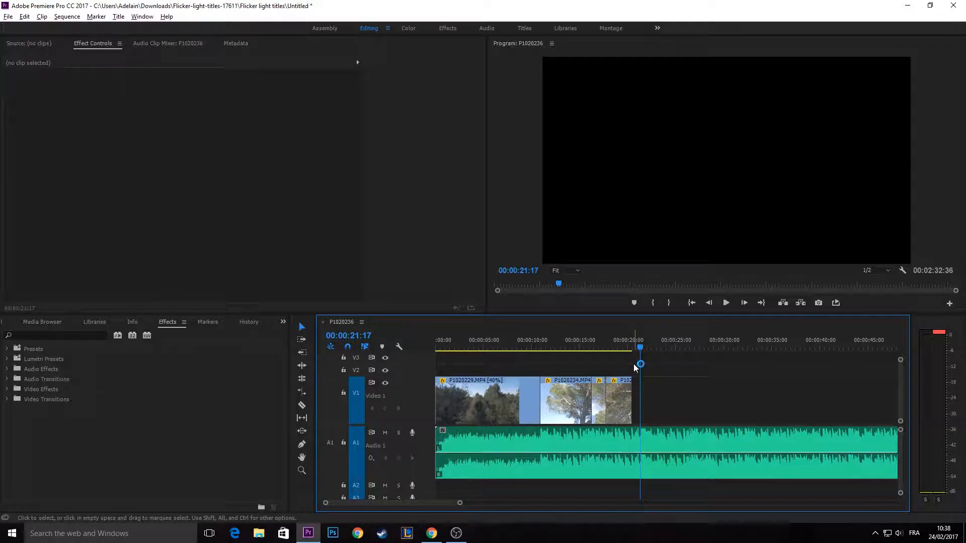
- Delete the empty gap after the last P1020234.MP4 piece so the remaining clips follow it directly
scroll(645, 377, "down", 5)
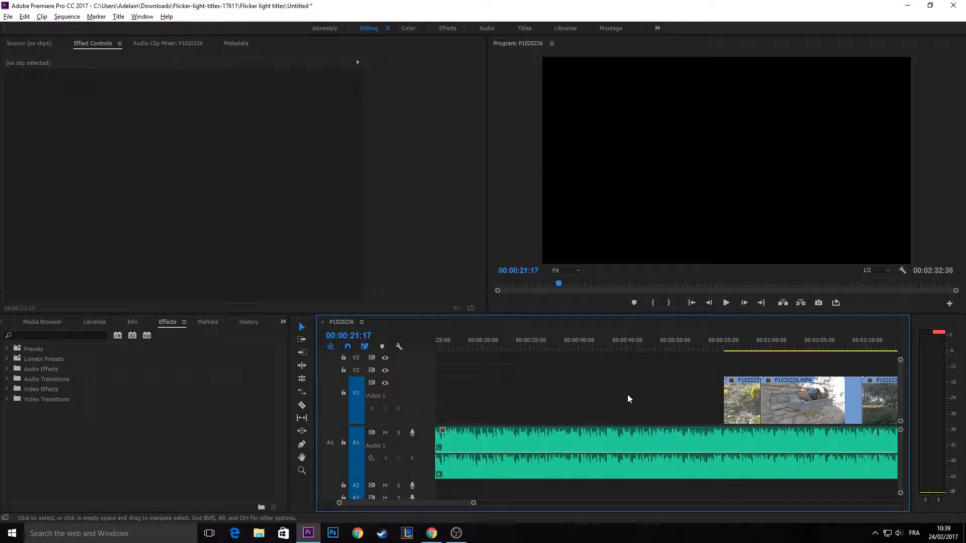
scroll(627, 399, "down", 3)
scroll(509, 364, "up", 3)
left_click(570, 405)
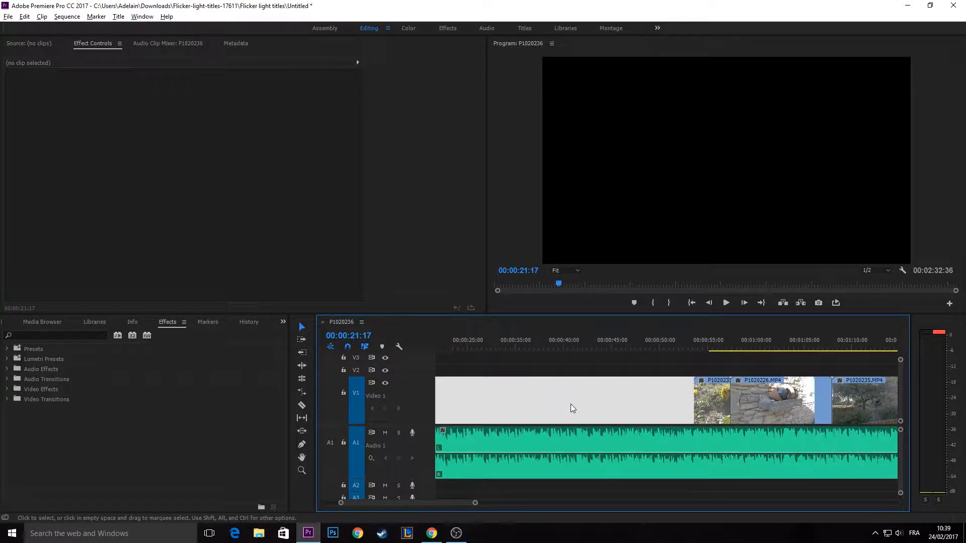
scroll(570, 404, "up", 4)
left_click(606, 352)
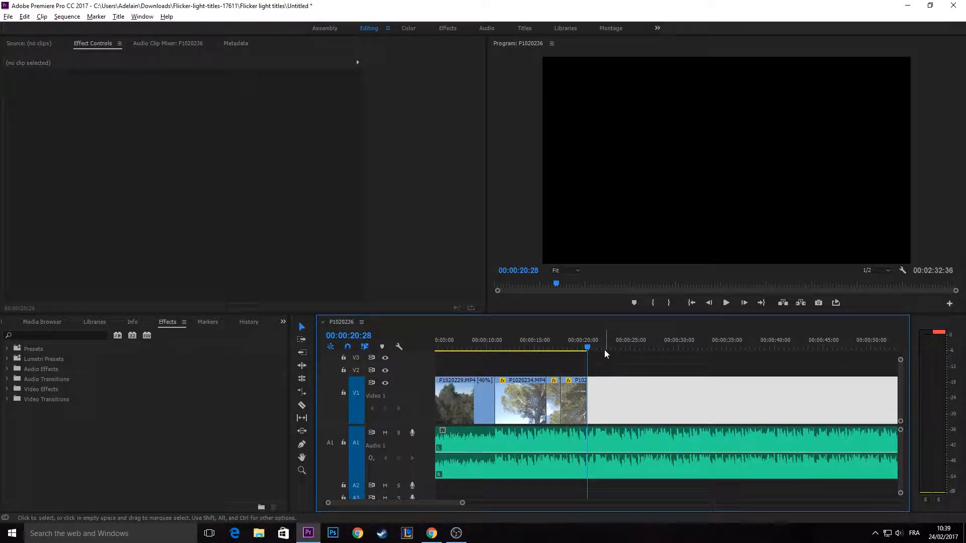
left_click(679, 355)
scroll(646, 362, "down", 3)
scroll(605, 412, "down", 4)
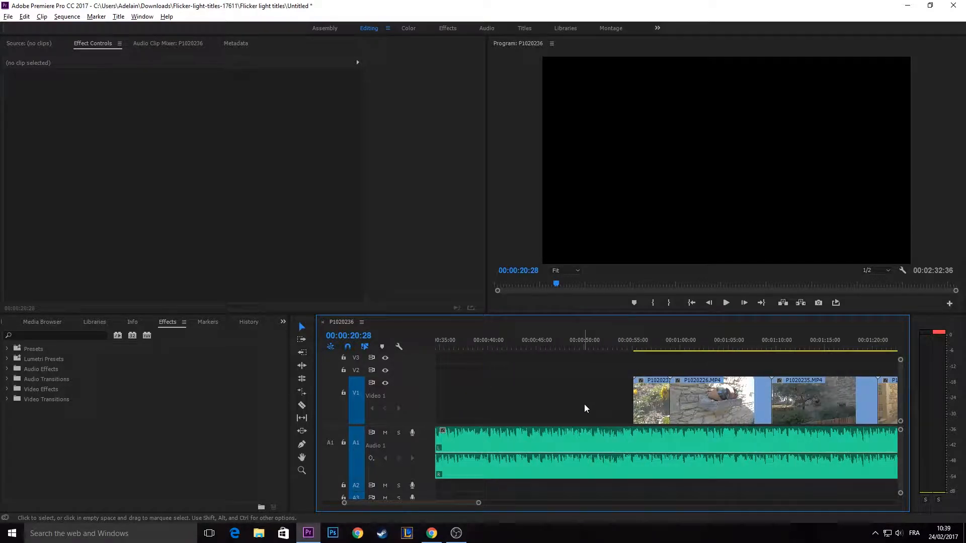
scroll(584, 404, "up", 4)
scroll(583, 401, "up", 3)
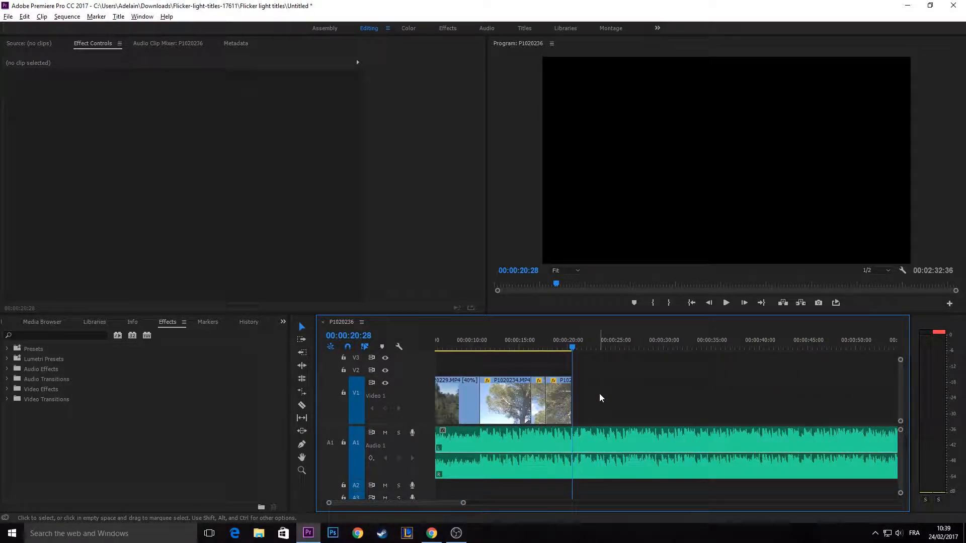
left_click(599, 394)
scroll(684, 388, "down", 6)
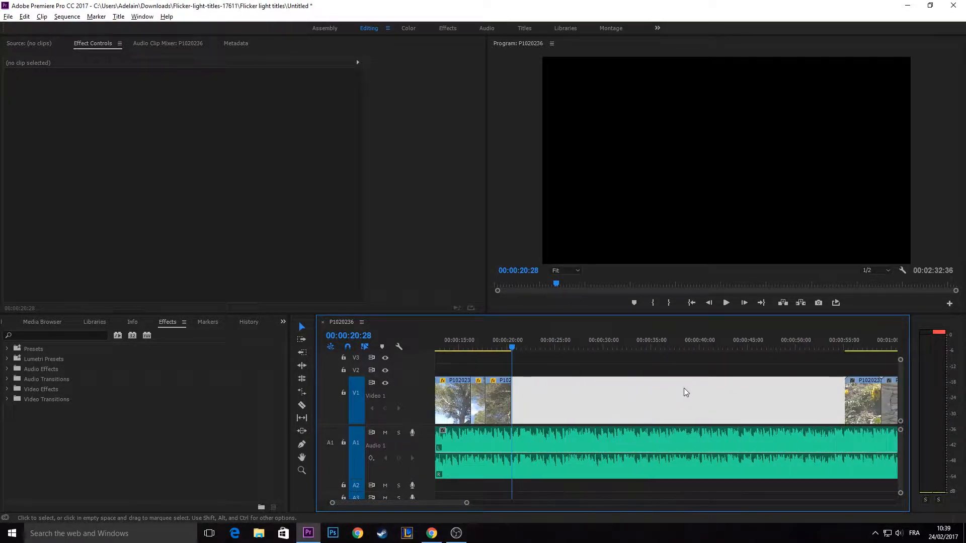
key("Delete")
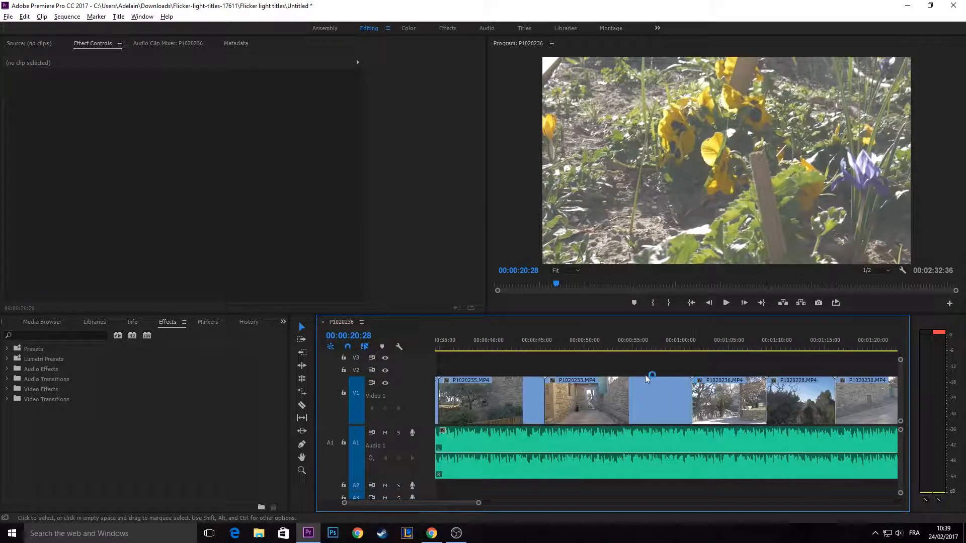
- Find the Film Dissolve transition by searching the effects for "film" and apply it to the start of P1020229.MP4
scroll(645, 375, "up", 4)
scroll(578, 390, "up", 3)
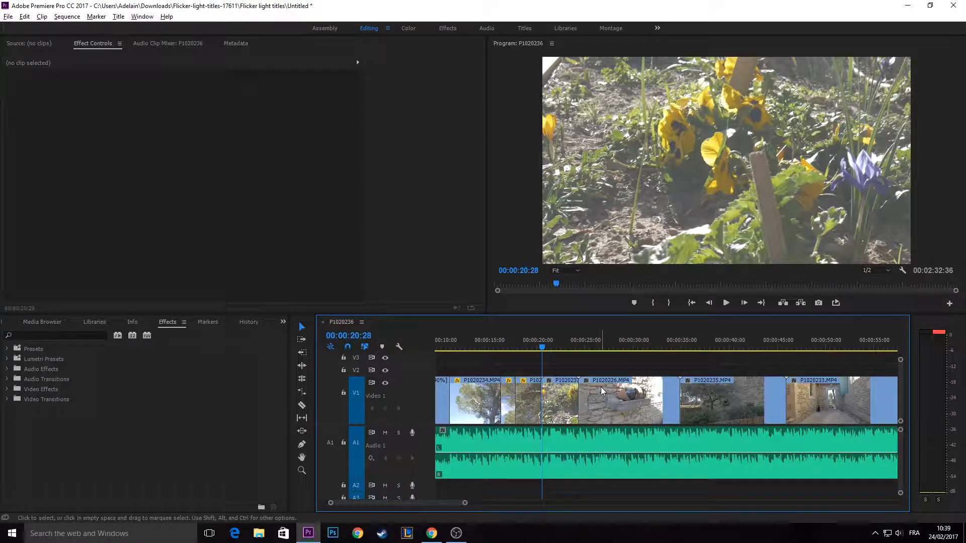
scroll(573, 377, "up", 4)
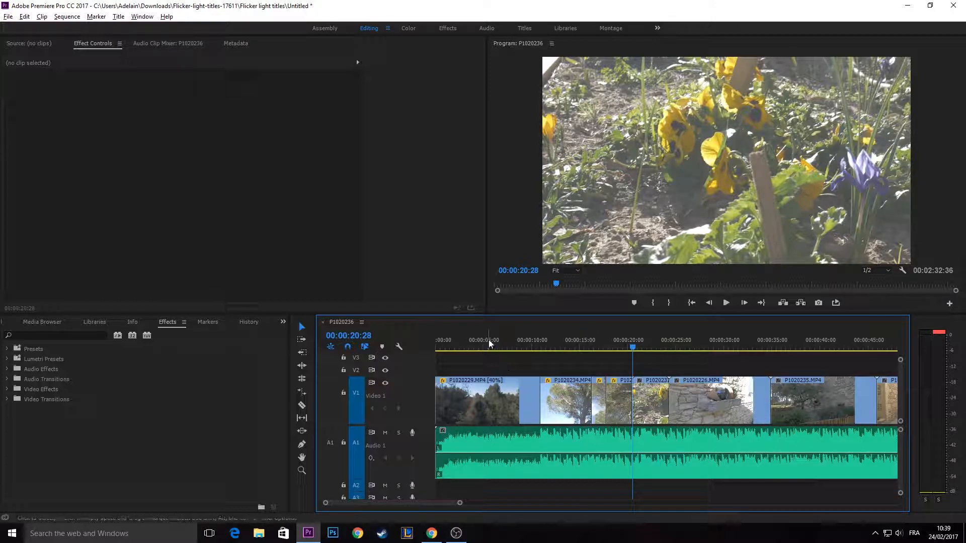
left_click_drag(489, 343, 292, 356)
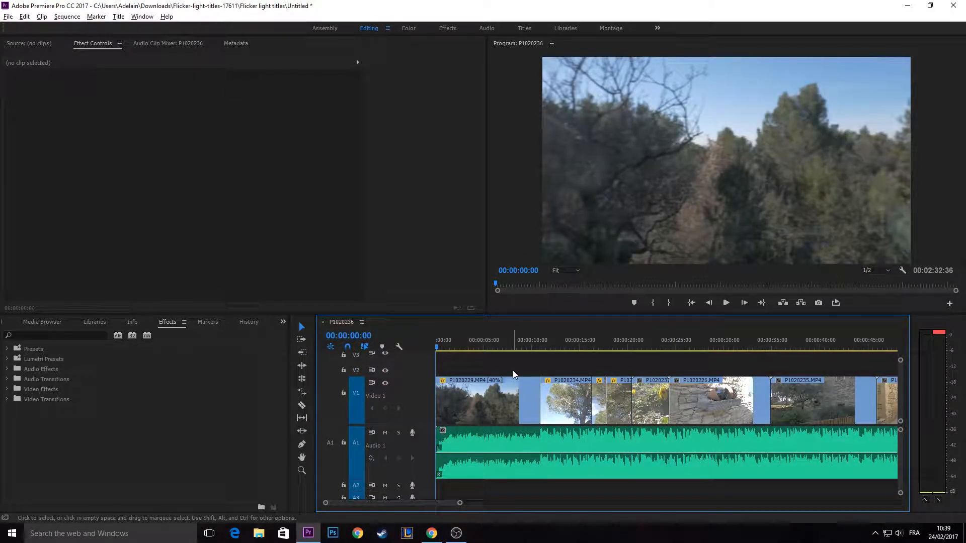
left_click(52, 335)
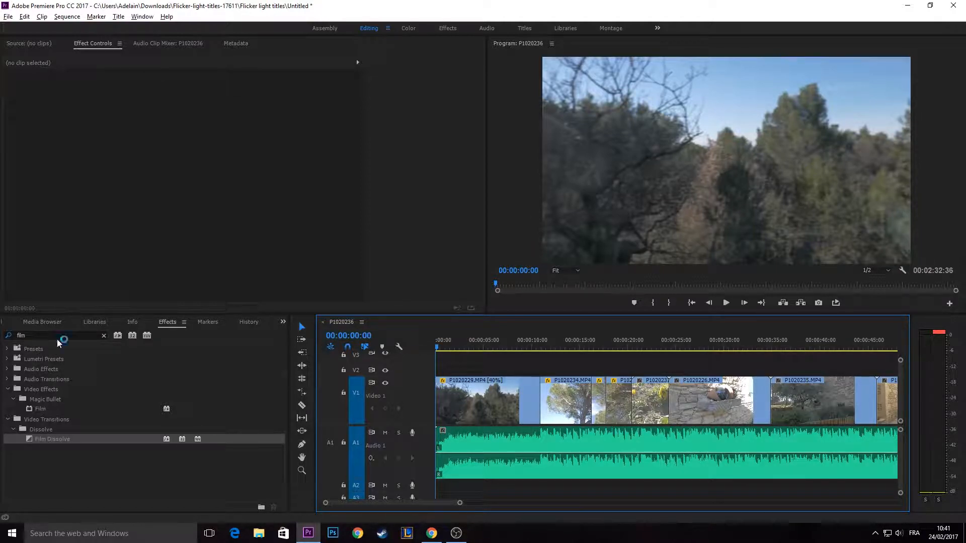
left_click(58, 338)
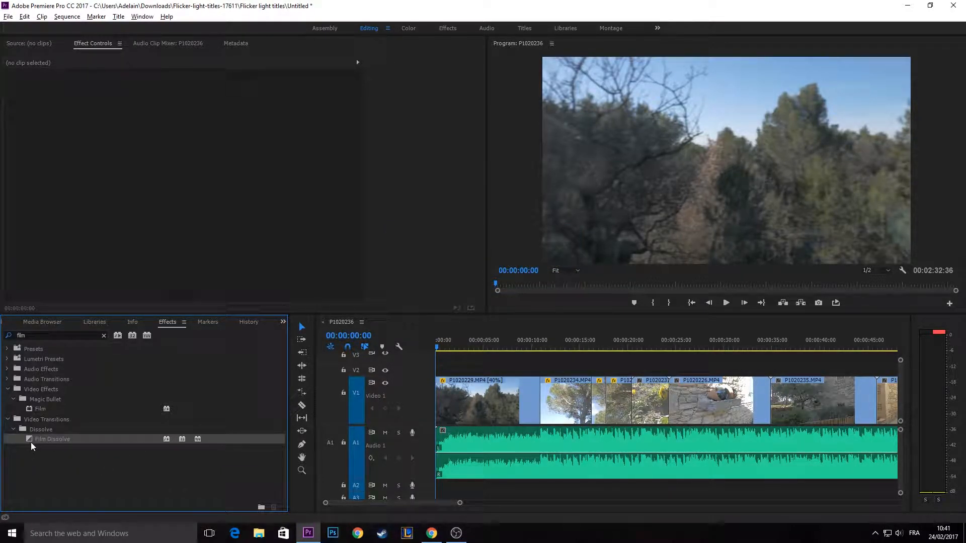
left_click_drag(58, 440, 438, 397)
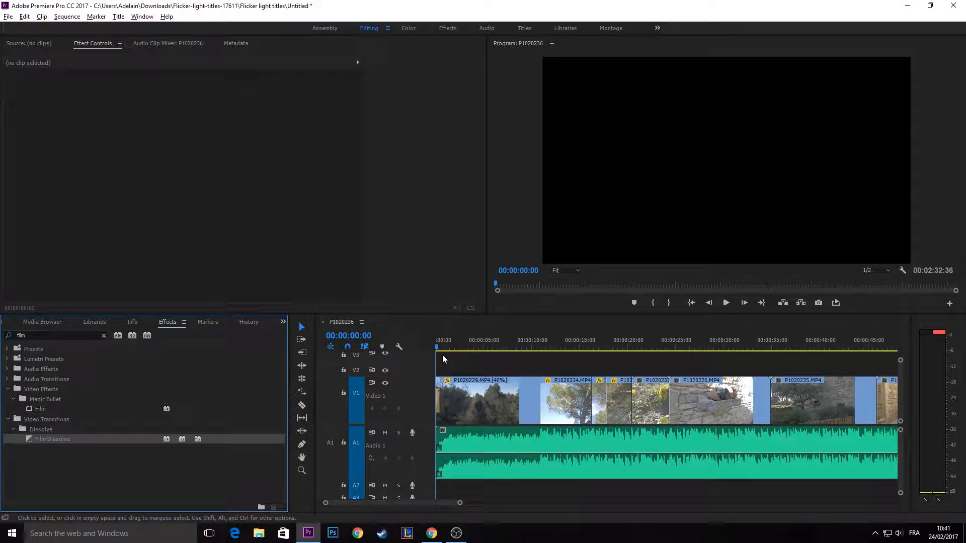
- Play the opening of the sequence repeatedly to review the Film Dissolve on P1020229.MP4
left_click(443, 358)
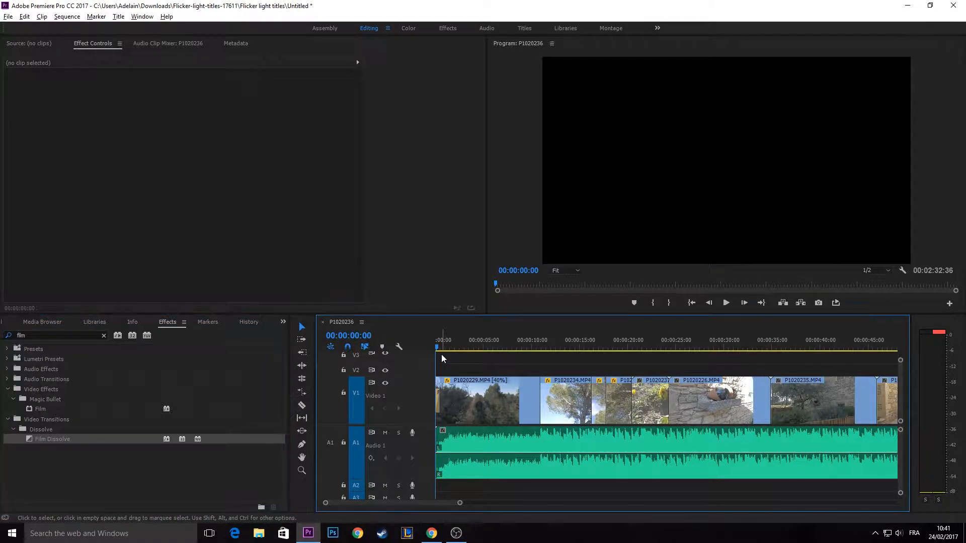
key("space")
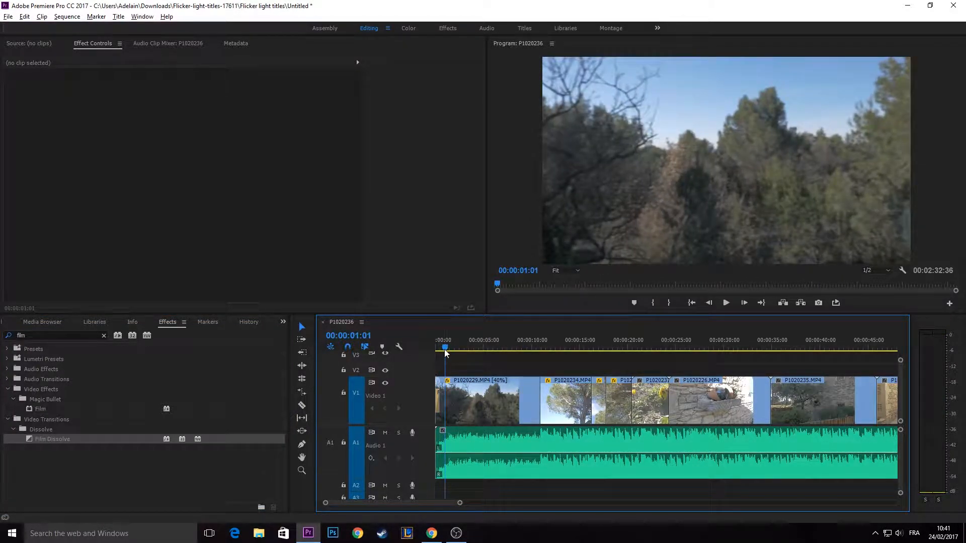
key("space")
left_click_drag(445, 350, 415, 356)
key("space")
key("space")
key("space")
key("space")
key("space")
key("space")
key("space")
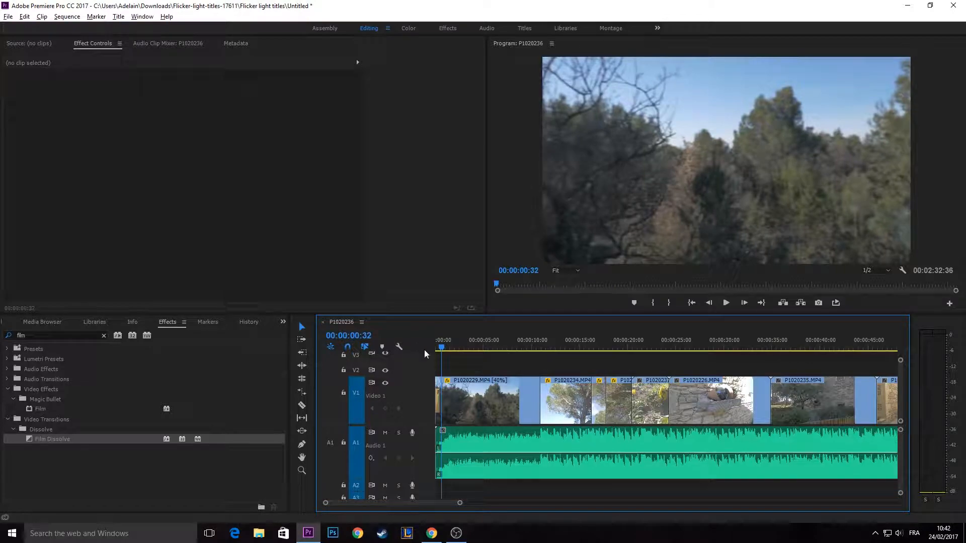
- Lengthen the Film Dissolve at the start of P1020229.MP4 to 00:00:01:10
left_click(436, 399)
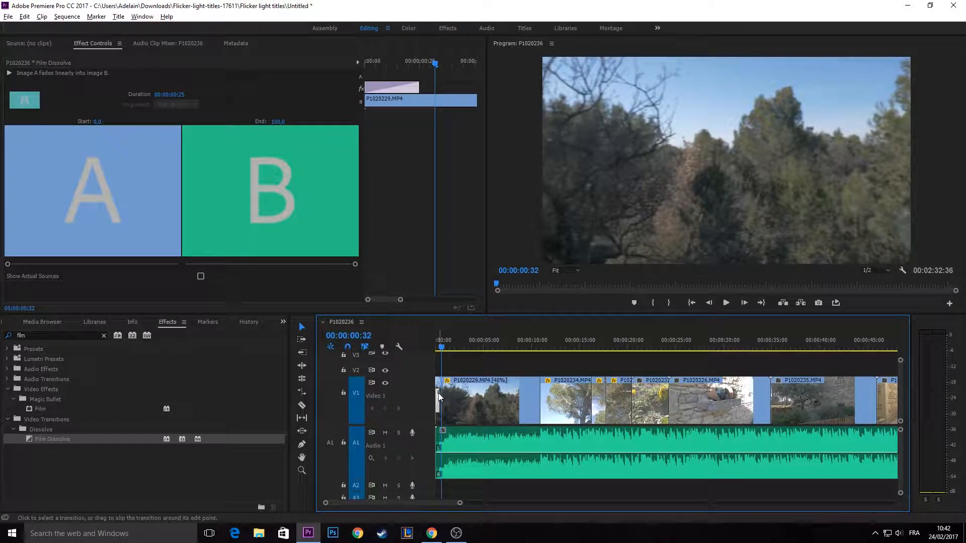
left_click(114, 207)
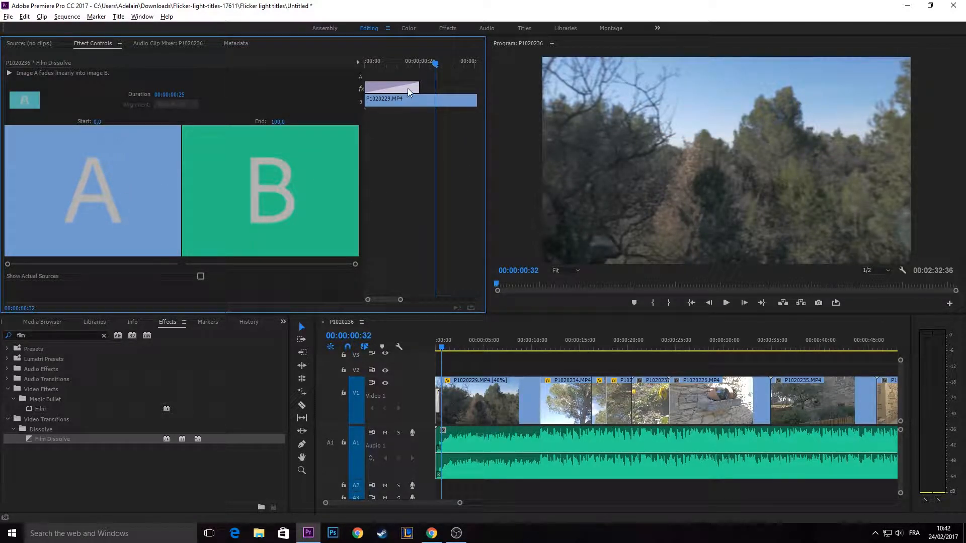
left_click_drag(415, 87, 491, 89)
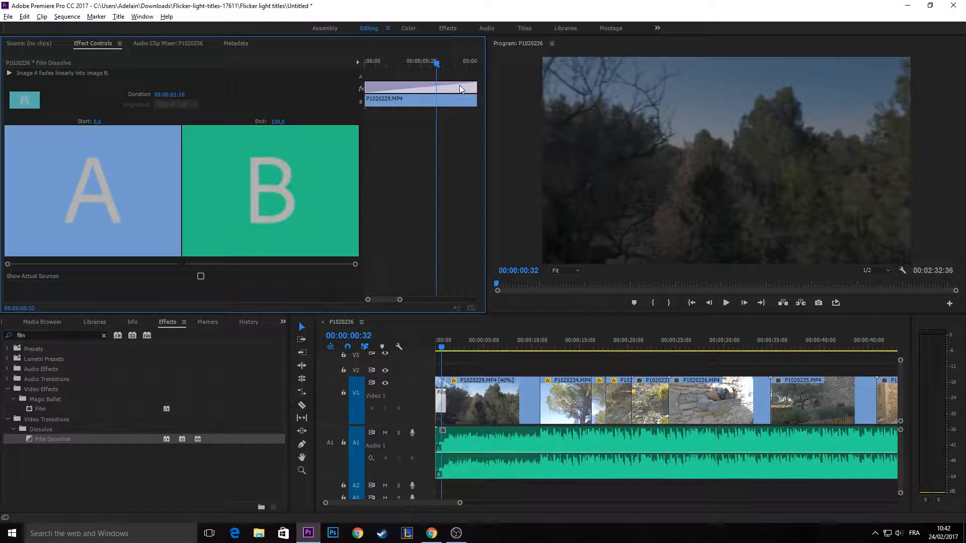
- Play the sequence from the beginning to check the lengthened Film Dissolve
left_click(437, 343)
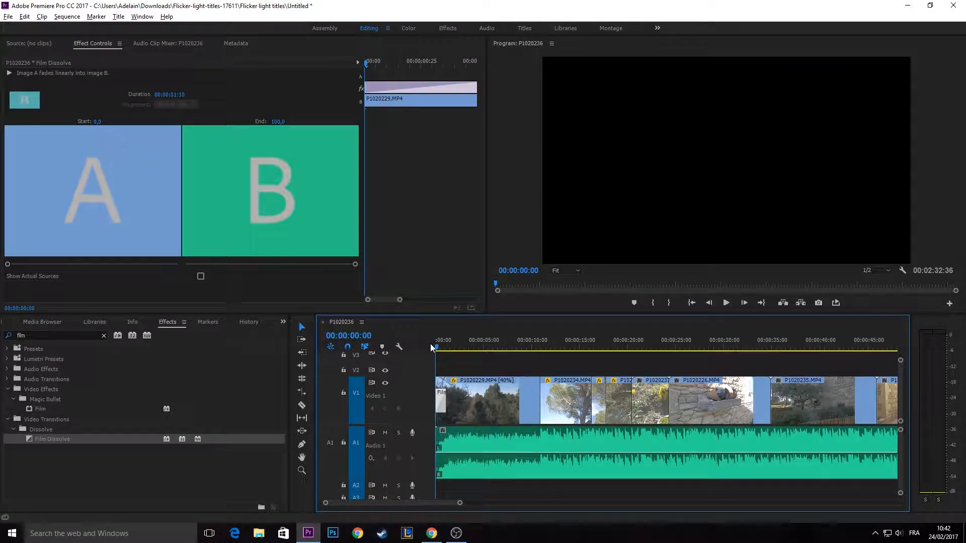
key("space")
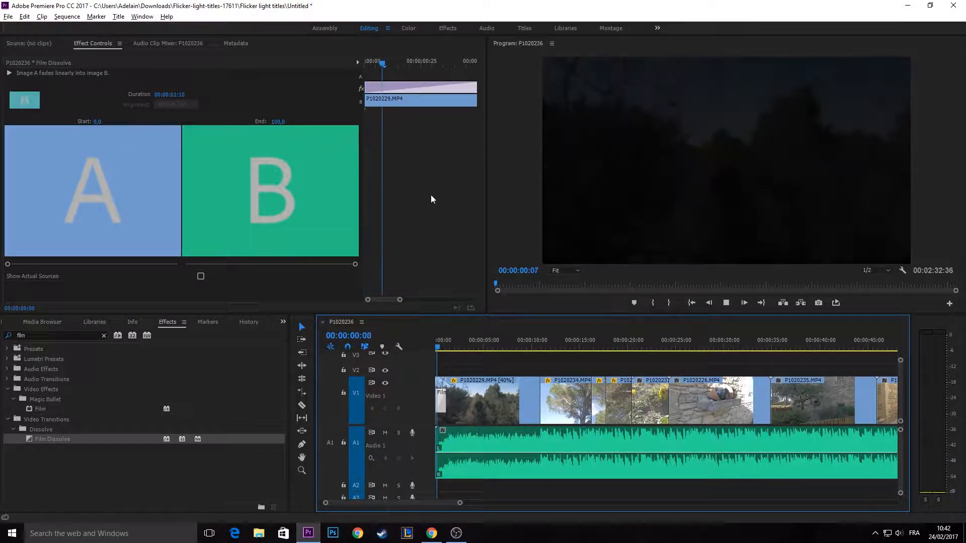
key("space")
left_click(463, 88)
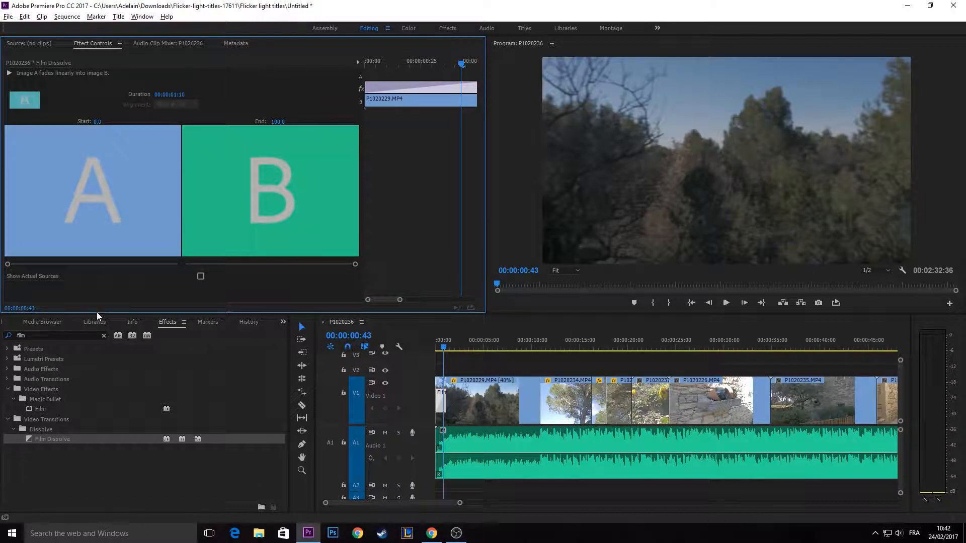
left_click(496, 370)
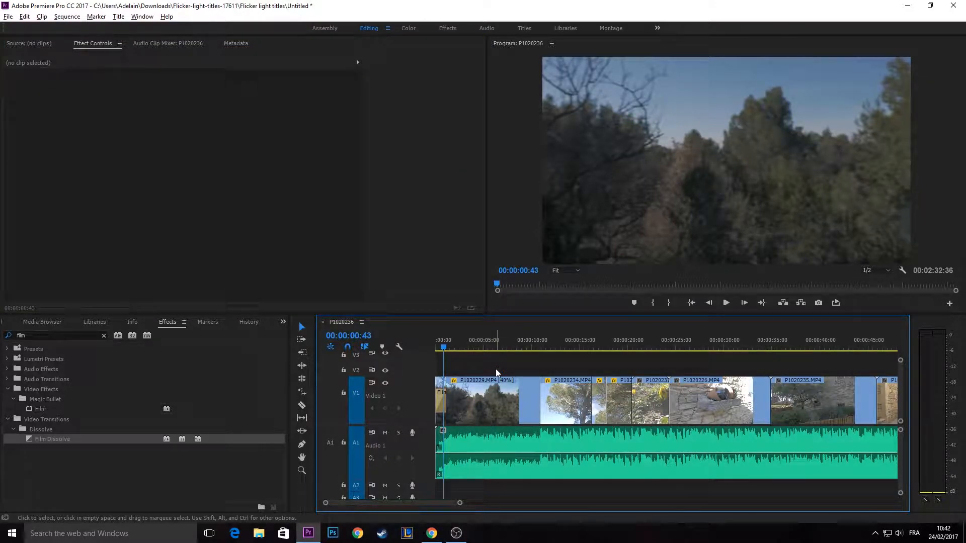
- Find Gaussian Blur by searching the effects for "blur" and apply it to the P1020237.MP4 clip
left_click(531, 385)
scroll(531, 385, "down", 3)
left_click(534, 386)
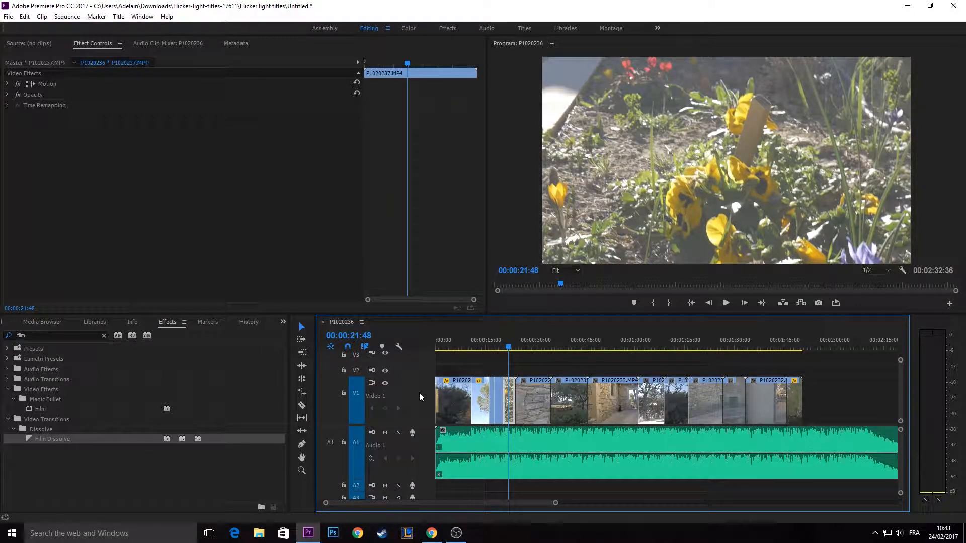
left_click(104, 334)
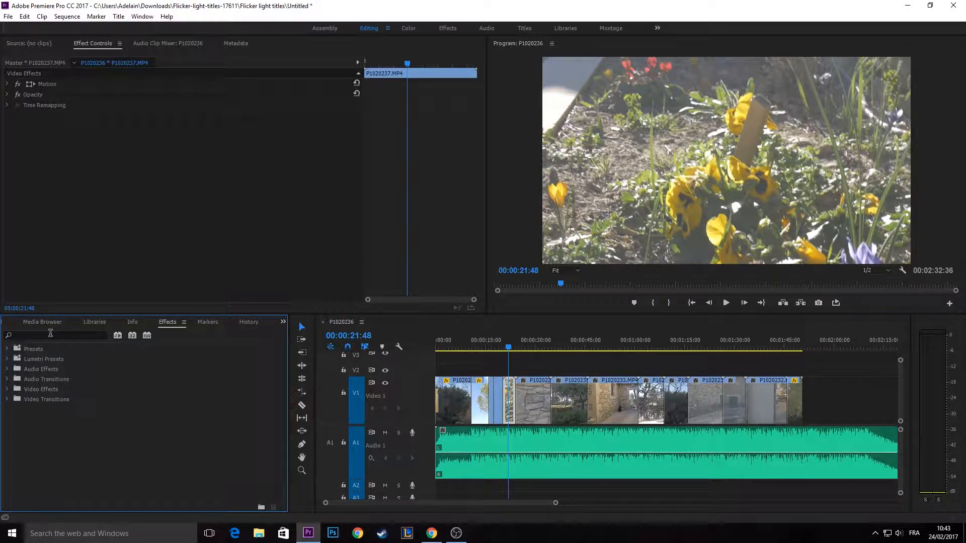
left_click(50, 335)
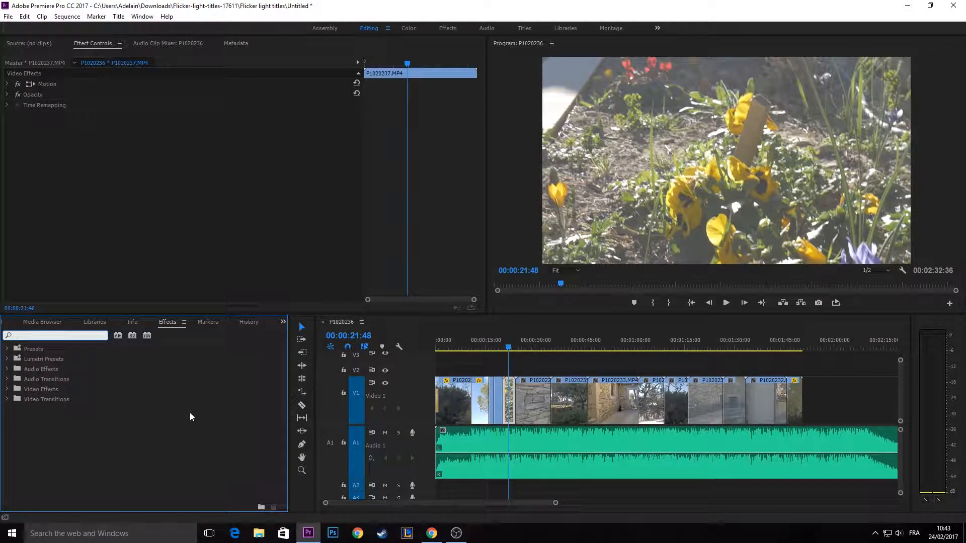
type("blur")
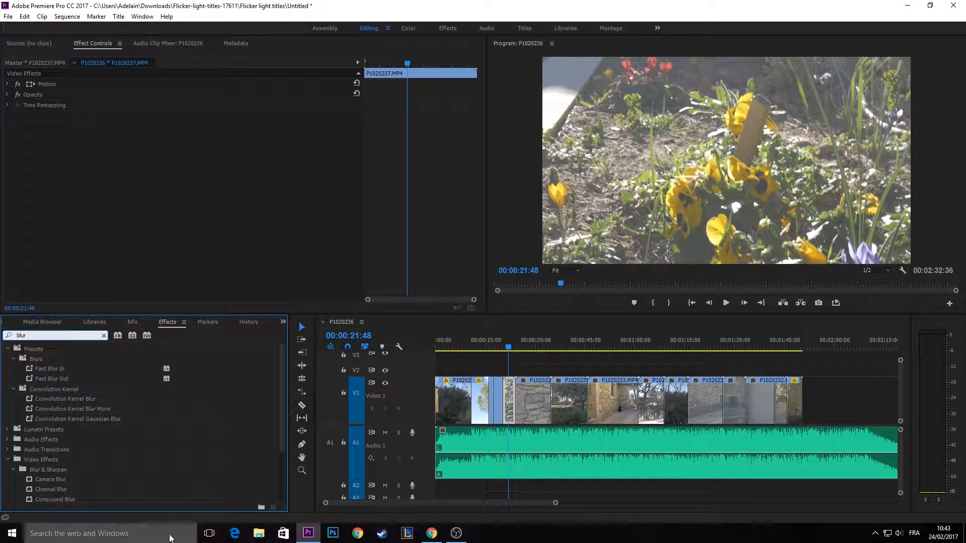
scroll(130, 413, "down", 3)
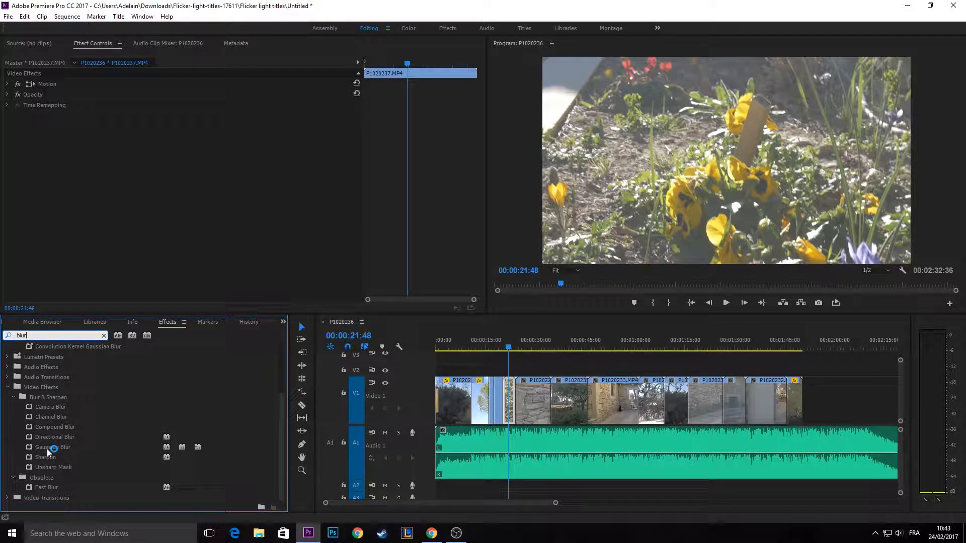
left_click_drag(48, 449, 510, 399)
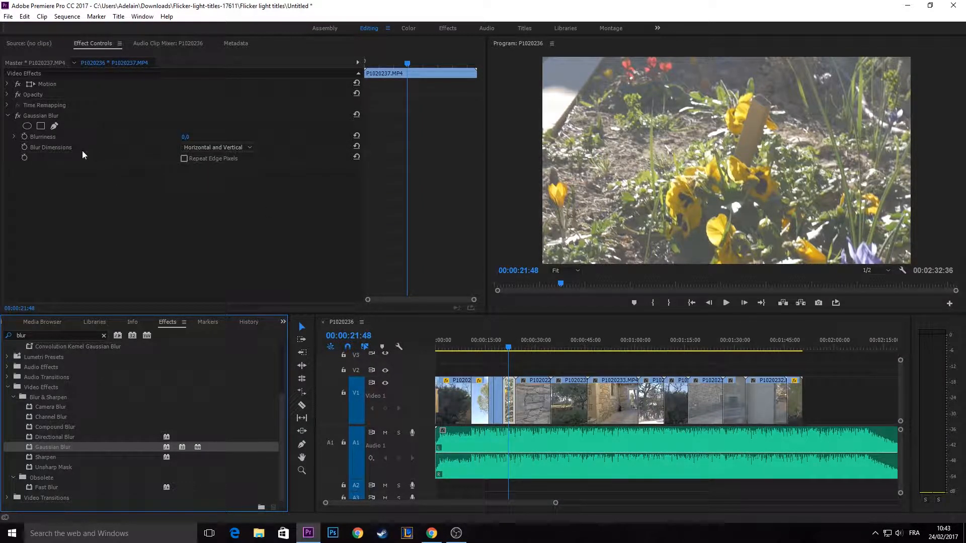
- Try out the Blurriness value of the Gaussian Blur on P1020237.MP4 and return it to 0
left_click(57, 115)
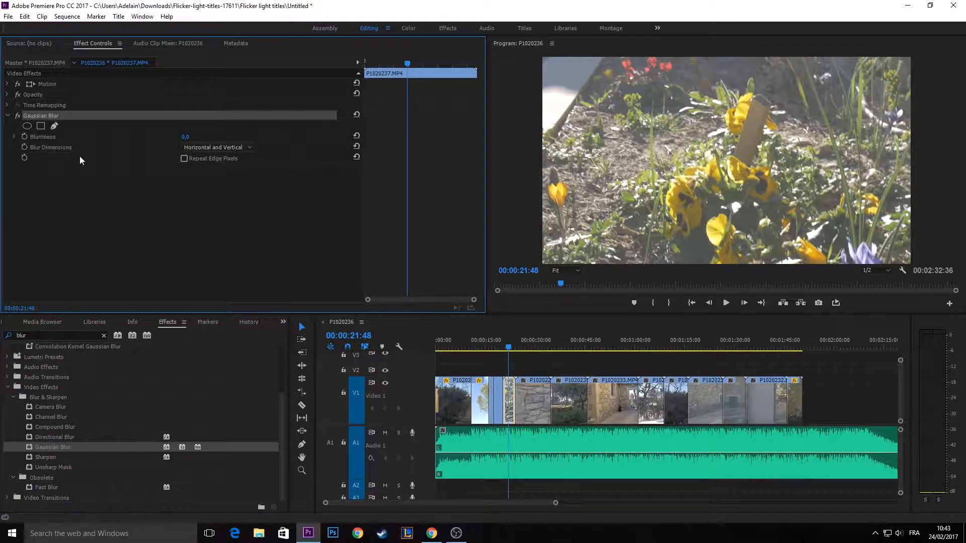
left_click(151, 186)
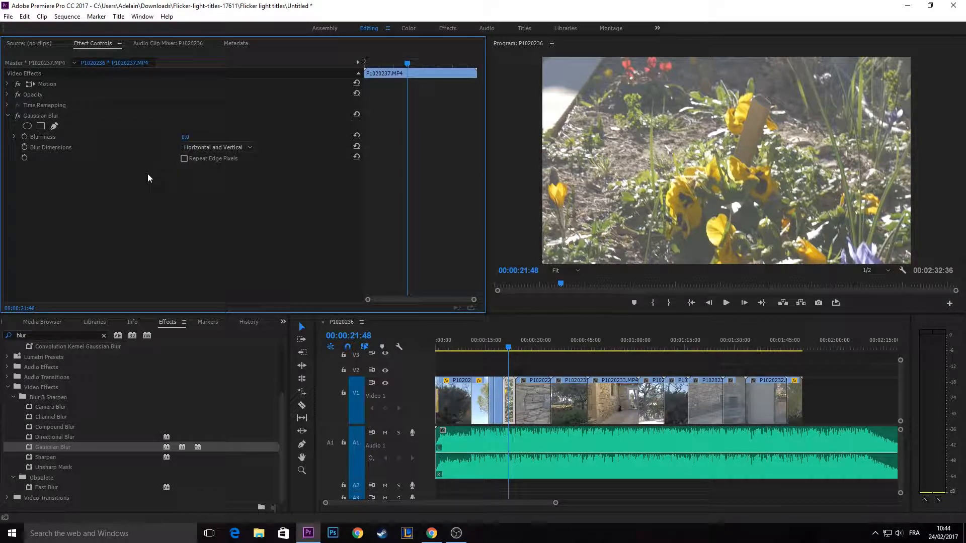
mouse_move(185, 141)
left_mouse_down()
mouse_move(880, 141)
mouse_move(185, 141)
left_mouse_up()
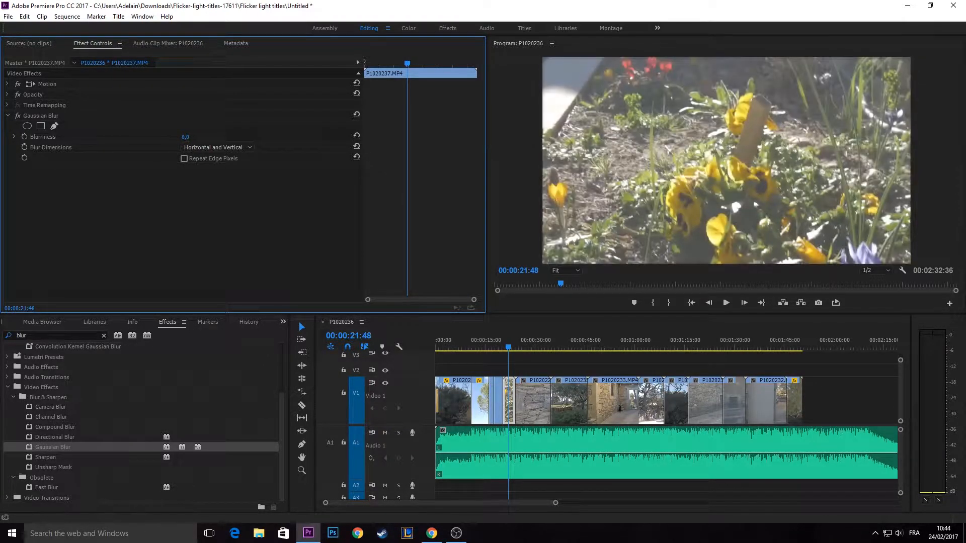
left_click(186, 138)
type("0")
key("Return")
- Add a Blurriness keyframe of 175 at the start of P1020237.MP4, at 00:00:20:25
left_click_drag(408, 61, 360, 74)
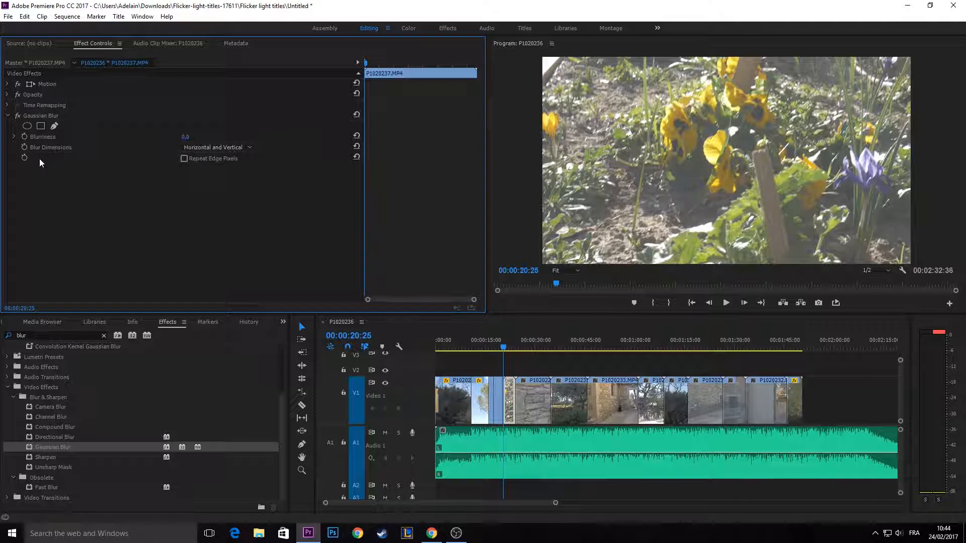
left_click(25, 136)
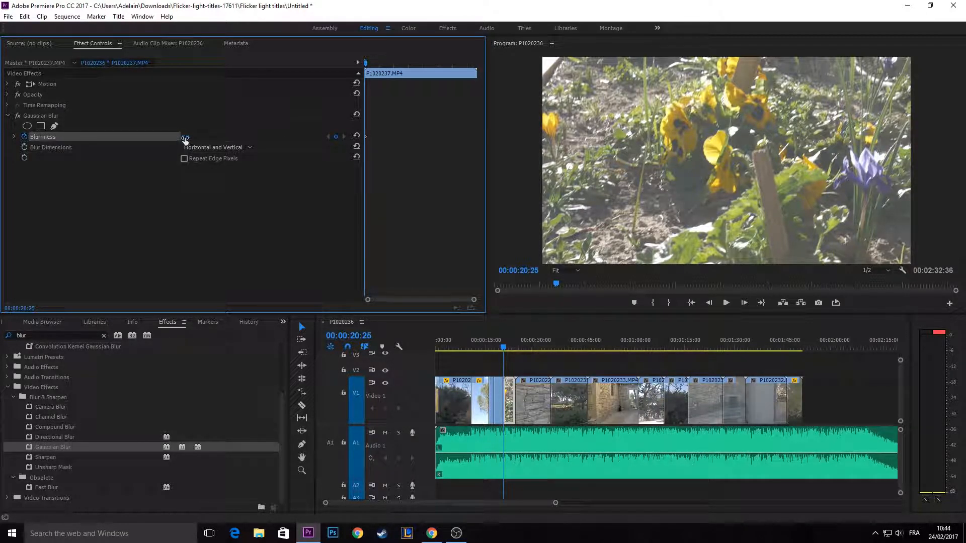
left_click_drag(185, 137, 277, 136)
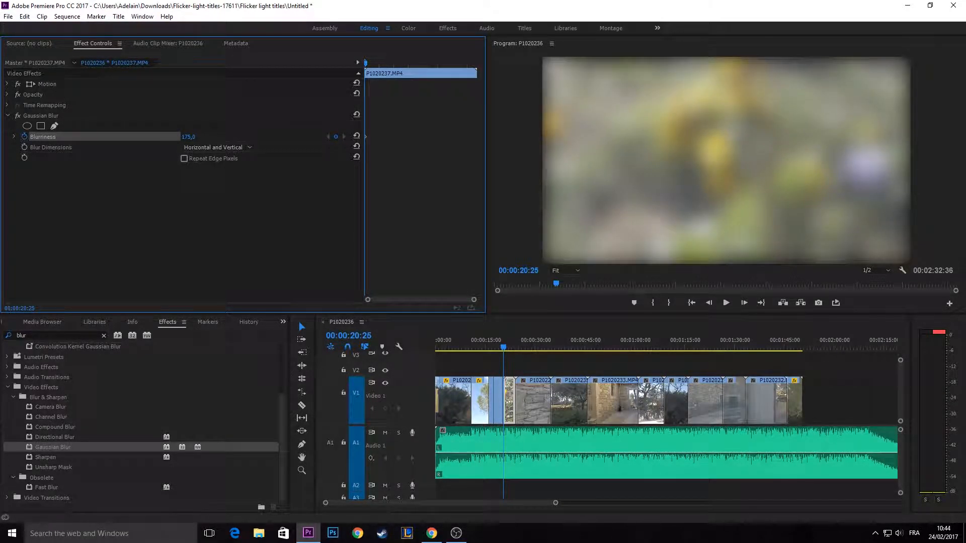
- Add a second Blurriness keyframe near the end of P1020237.MP4, at 00:00:24:10, and reset its value to 0
left_click_drag(369, 63, 476, 71)
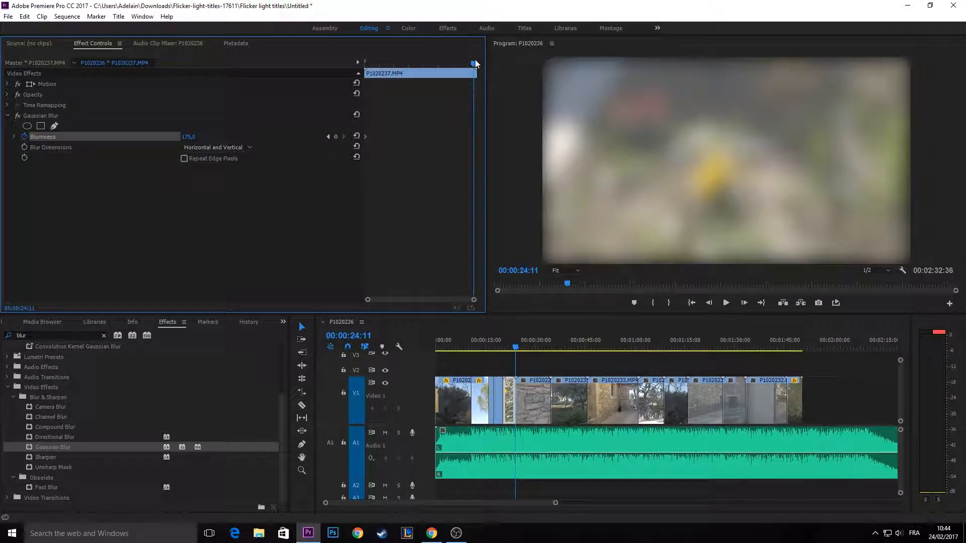
left_click_drag(474, 59, 474, 71)
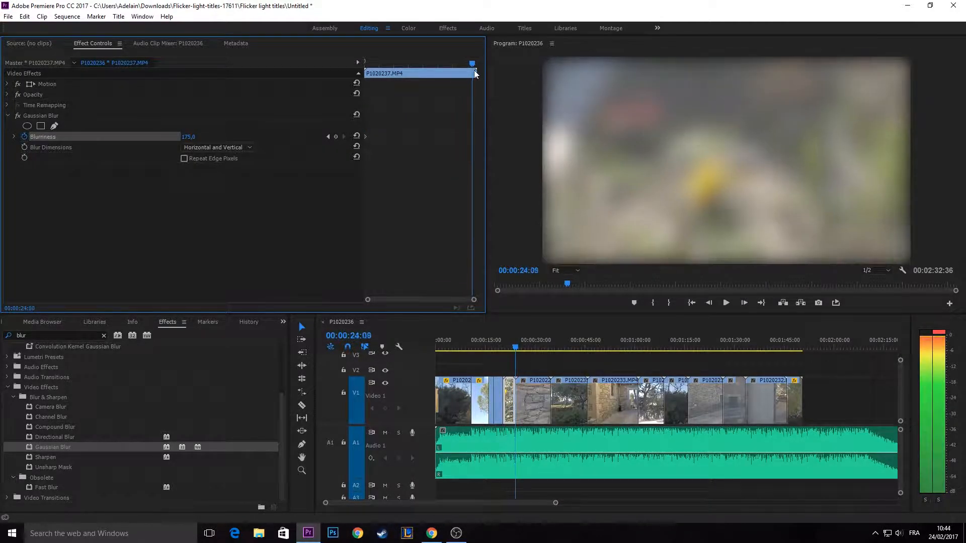
left_click(337, 136)
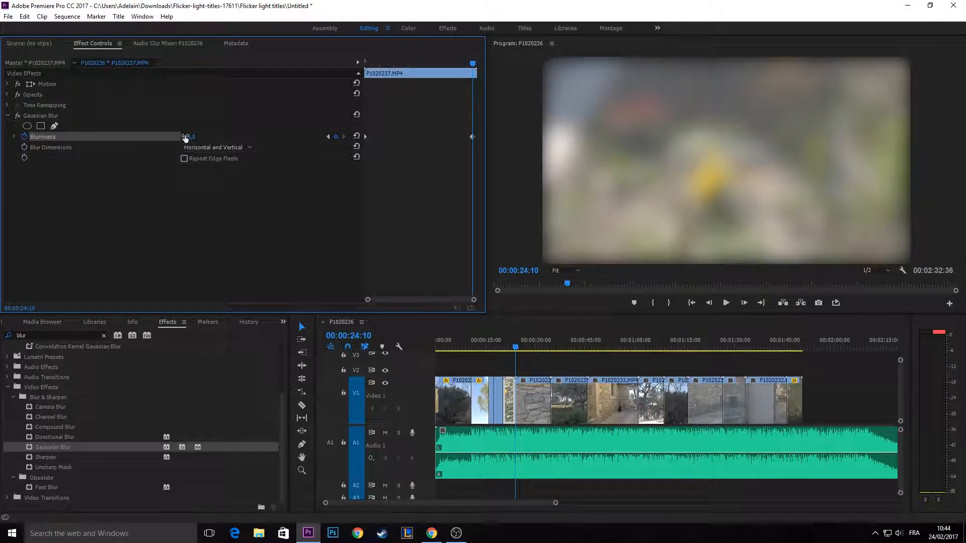
left_click(356, 136)
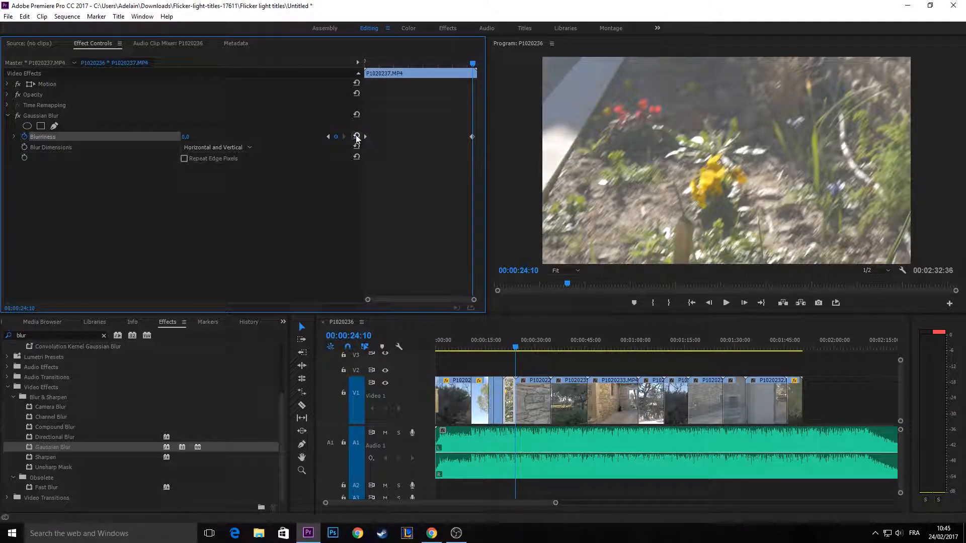
- Play P1020237.MP4 from its start to review the blur animation
left_click_drag(473, 63, 364, 80)
key("space")
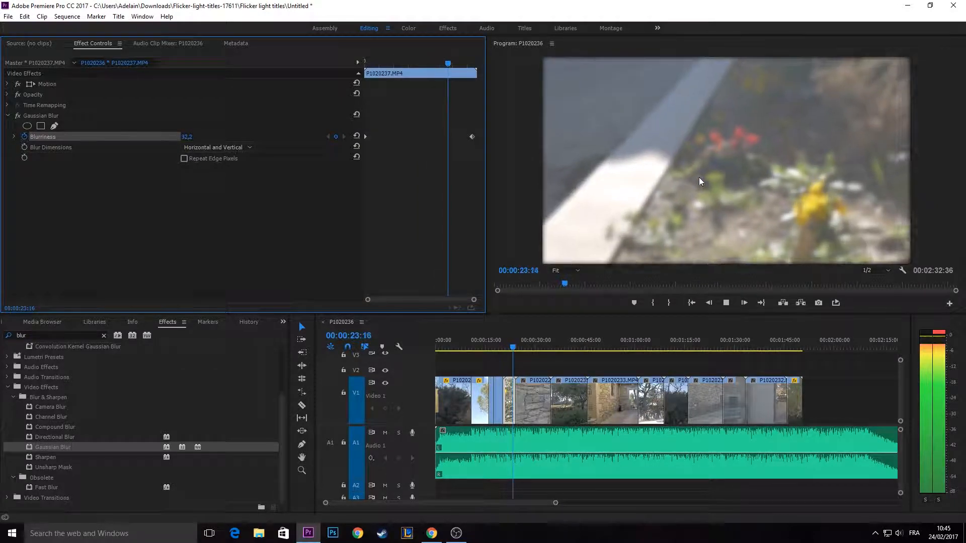
key("space")
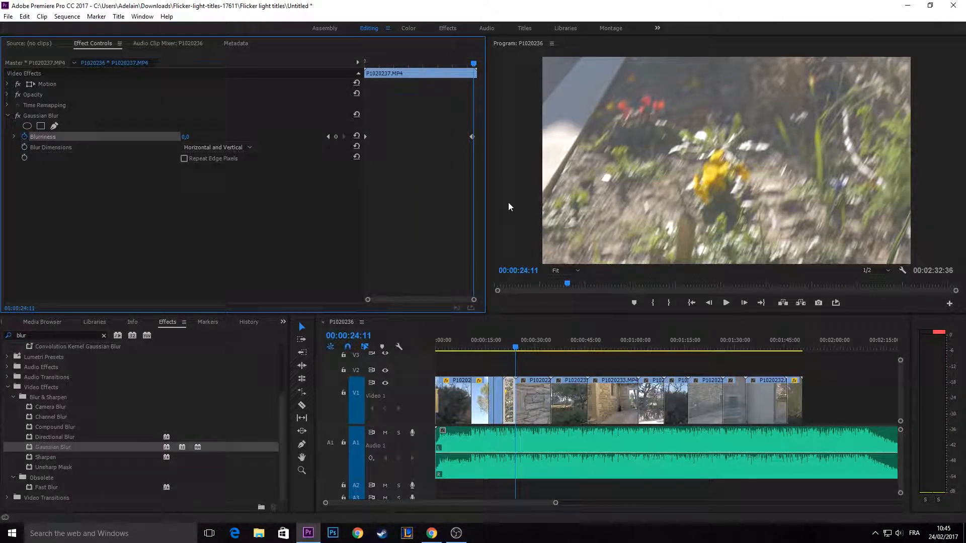
left_click(495, 355)
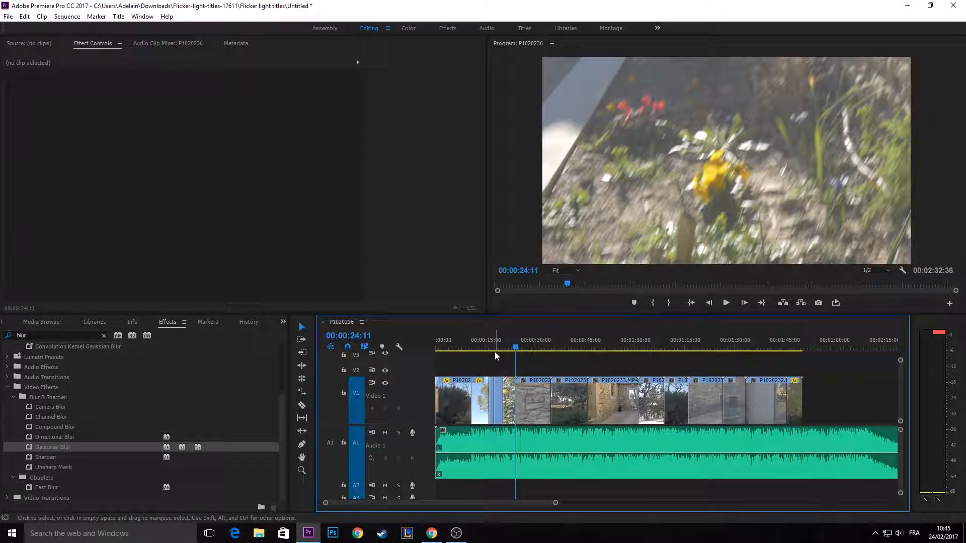
left_click(511, 403)
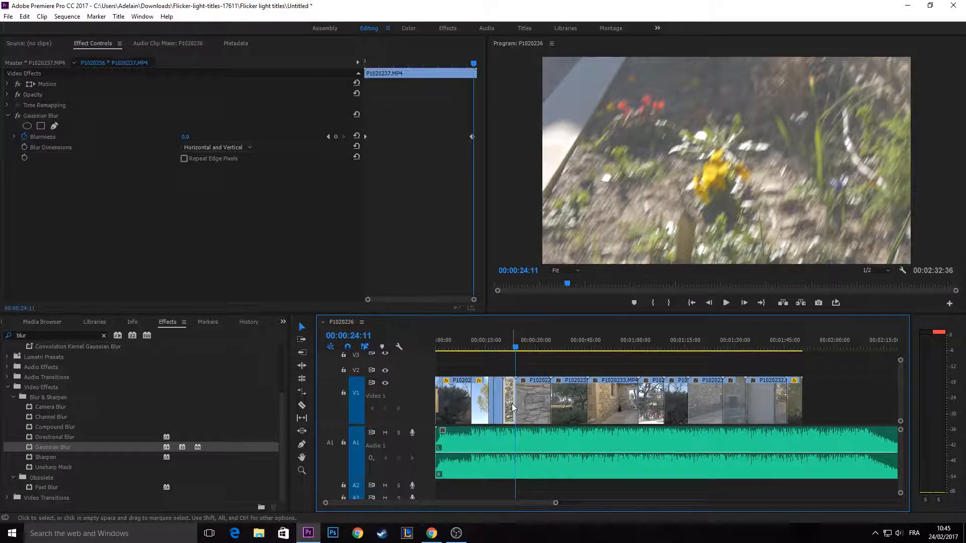
- Animate the music clip's volume Level with keyframes at 00:00:10:45 and 00:01:22:25, lowering the second one to -287.5 dB
left_click(504, 472)
left_click_drag(514, 340, 471, 347)
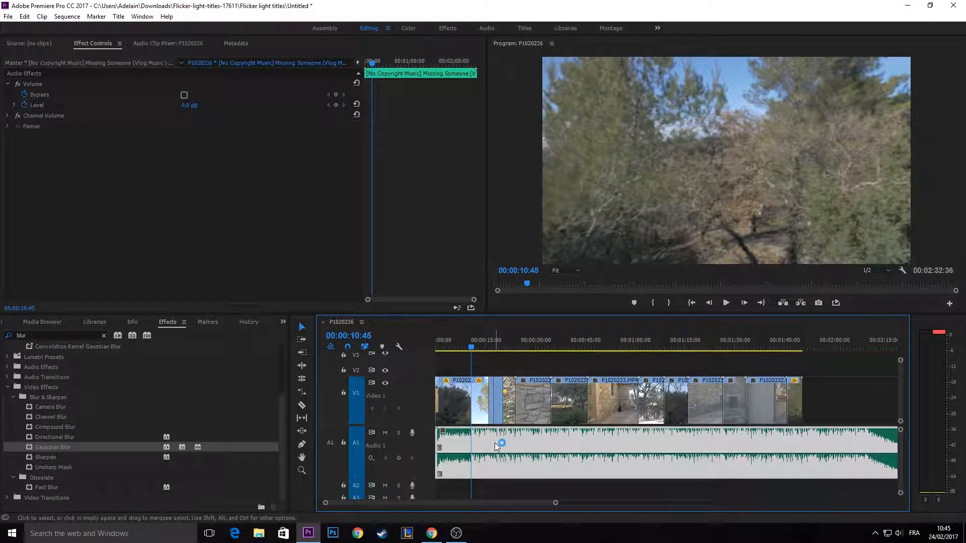
left_click(26, 104)
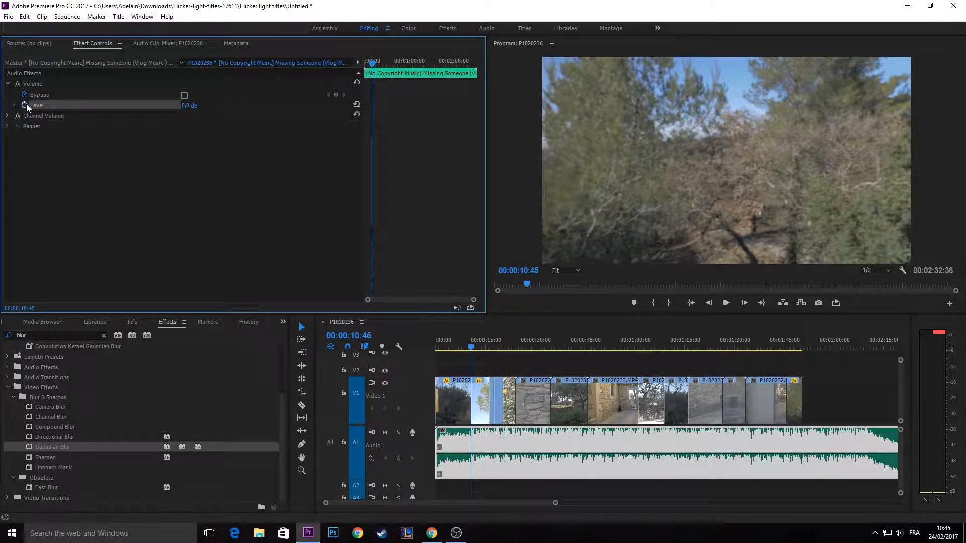
left_click_drag(372, 62, 426, 70)
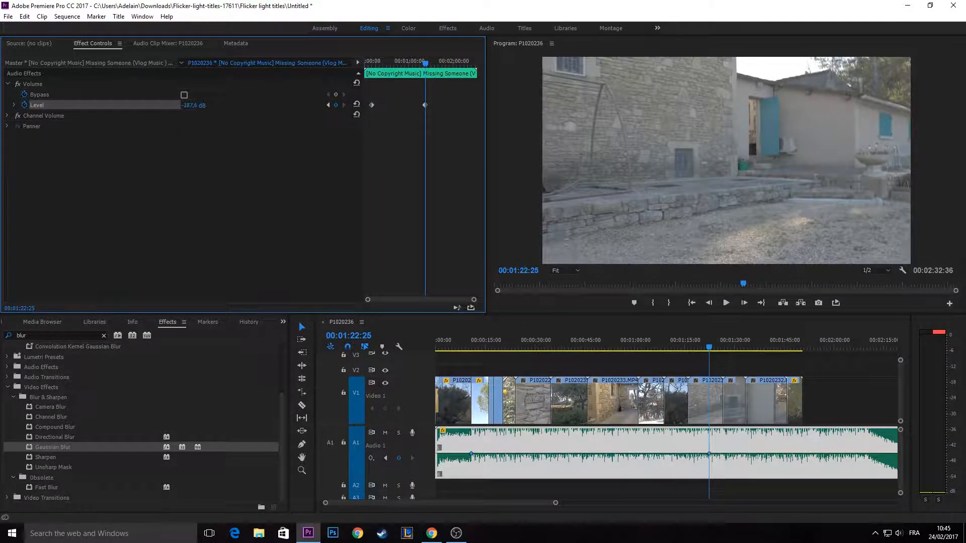
left_click_drag(193, 105, 189, 144)
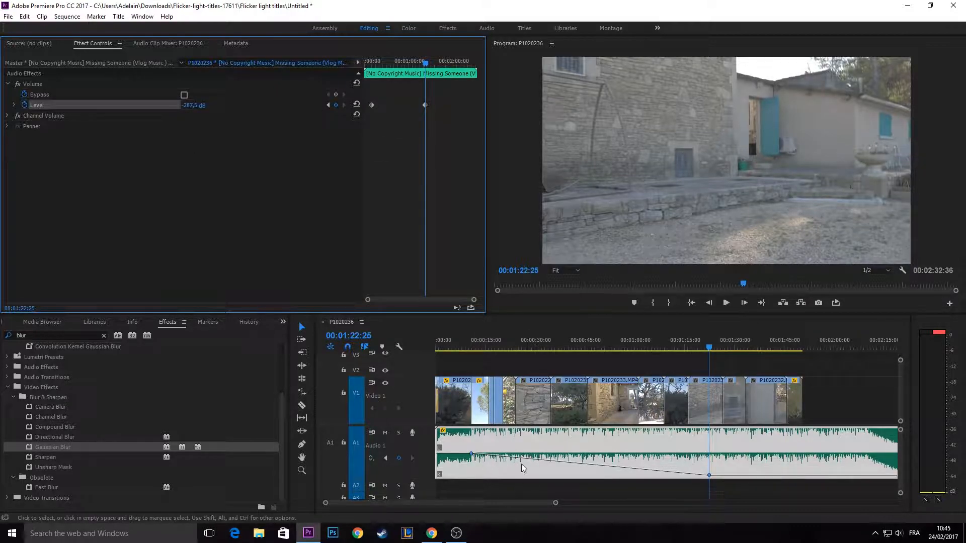
- Delete all volume Level keyframes from the music clip and return the playhead to near the beginning of the sequence
left_click_drag(591, 344, 706, 352)
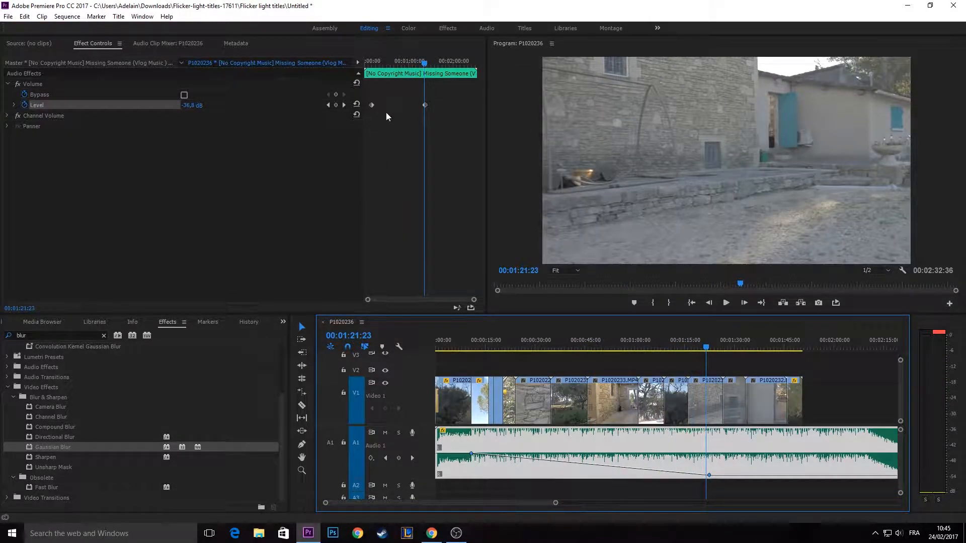
left_click(25, 104)
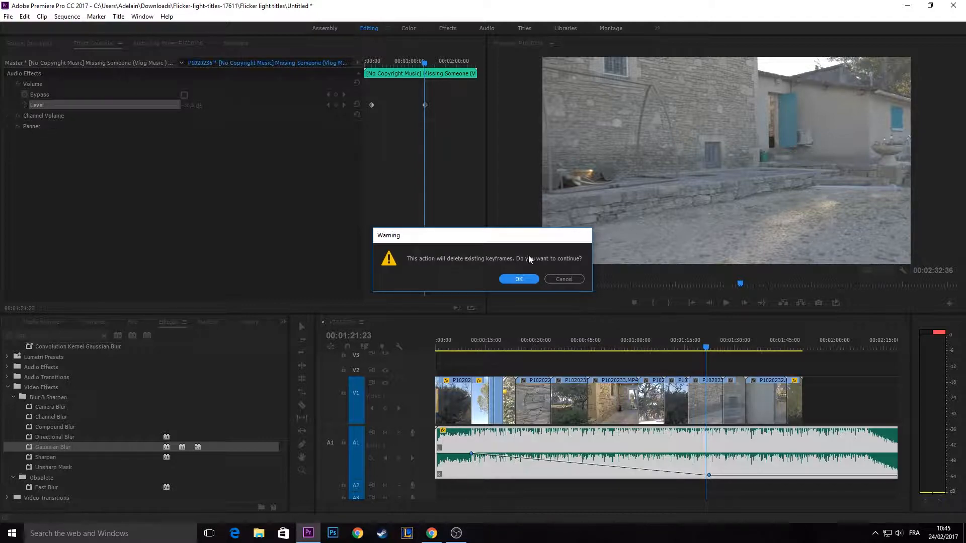
left_click(518, 279)
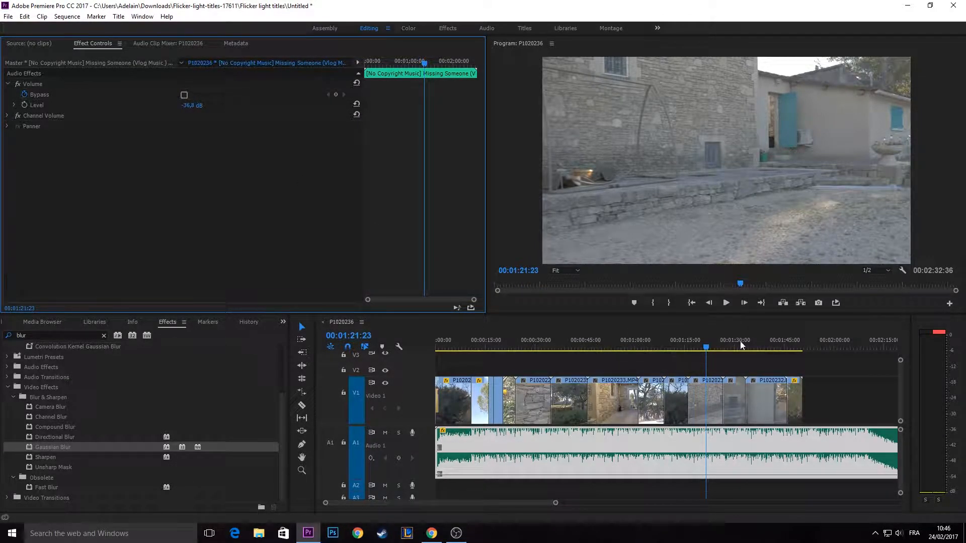
left_click_drag(649, 352, 440, 358)
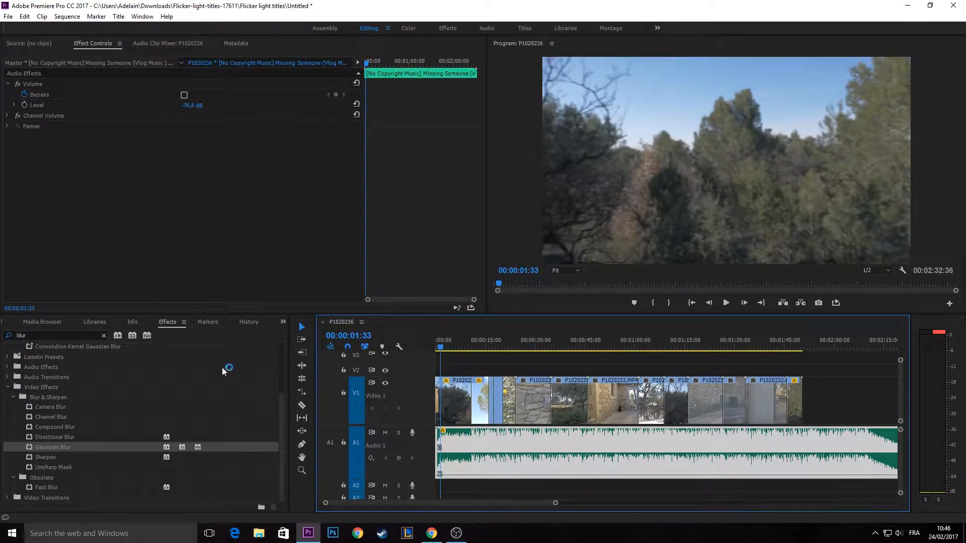
- Clear the effects search and return the playhead to 00:00:00:00 with no clip selected in the sequence
left_click(103, 335)
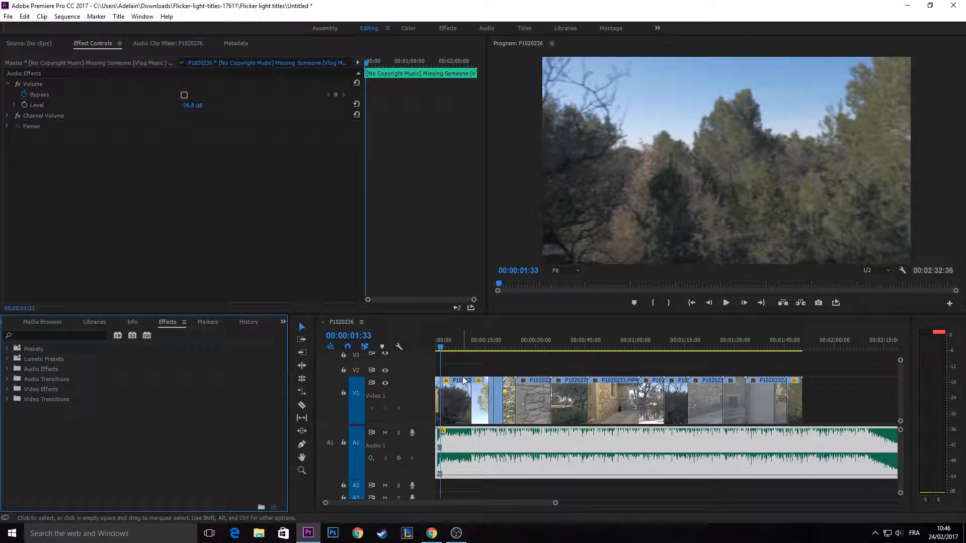
left_click(451, 400)
left_click(446, 358)
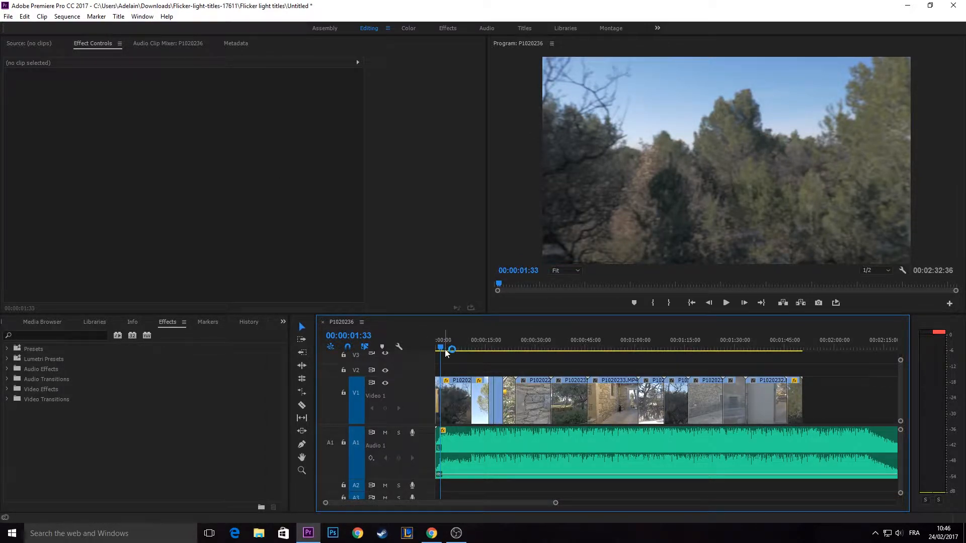
left_click_drag(446, 353, 435, 377)
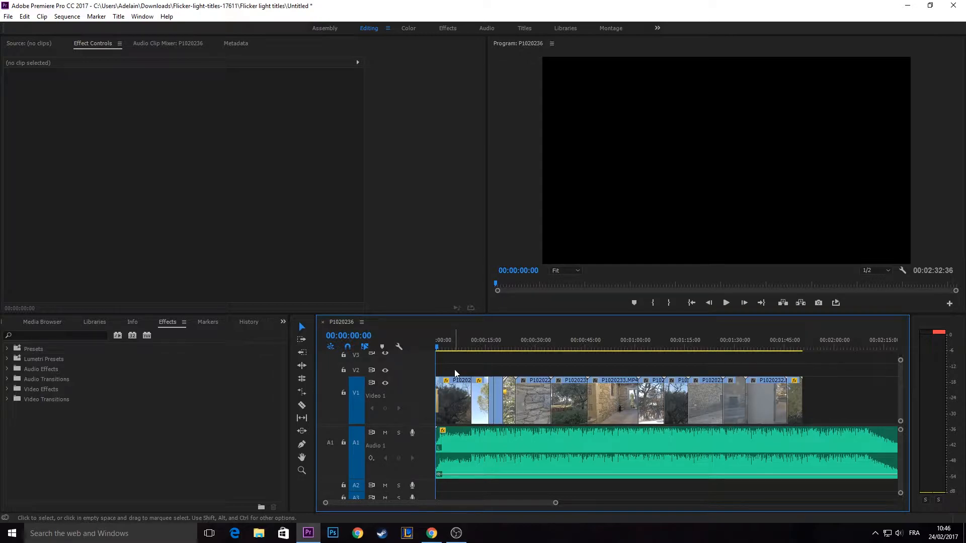
- Play the tree footage from about 00:00:13:16 to review it with the music, and move the playhead back to 00:00:11:48
left_click_drag(454, 369, 479, 369)
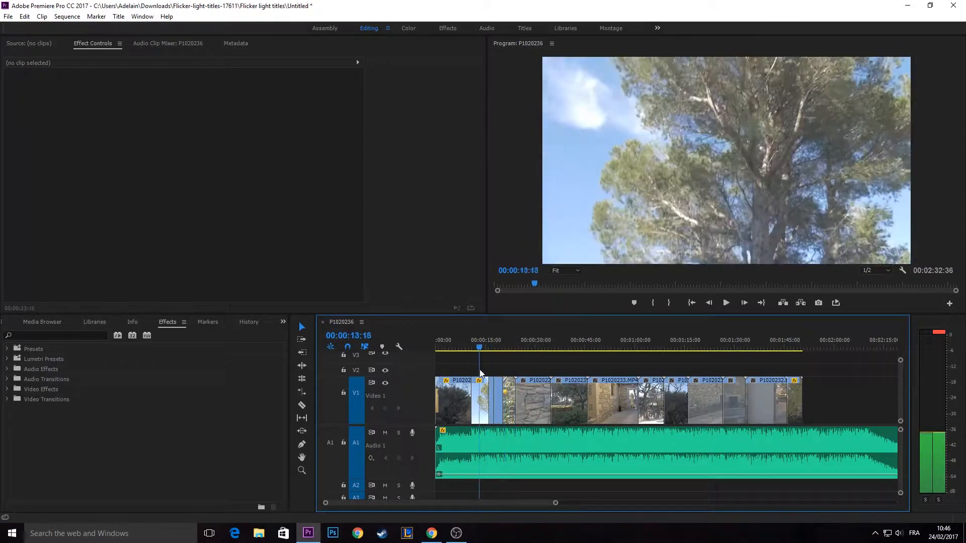
left_click(725, 302)
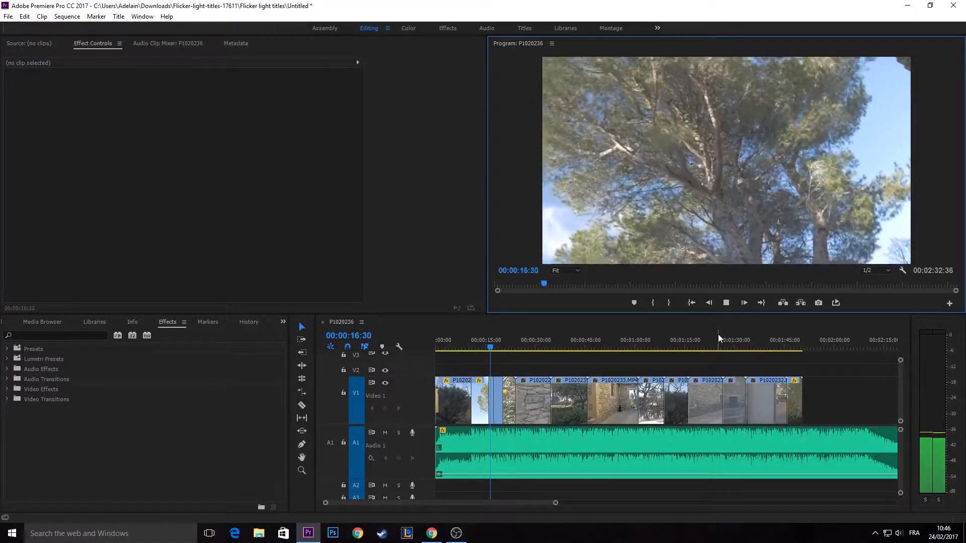
key("space")
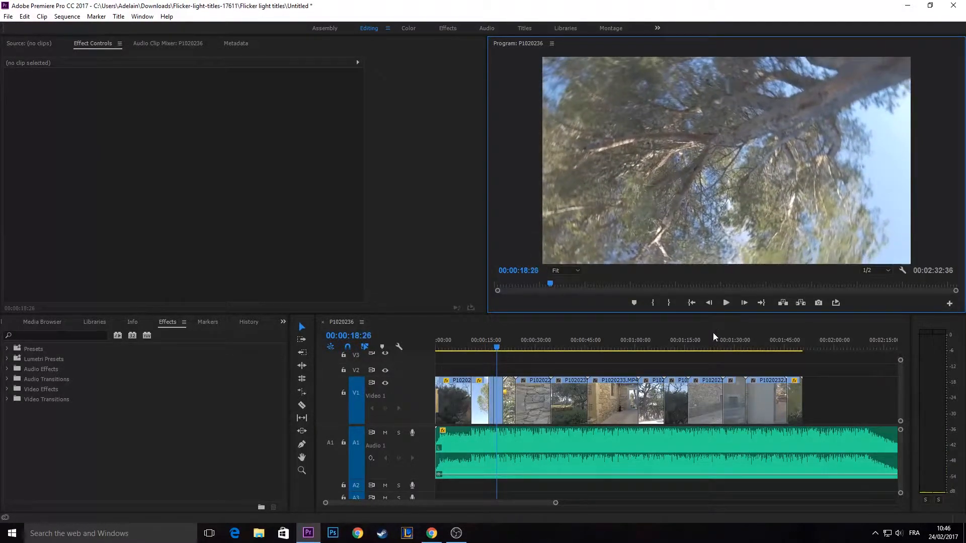
left_click(474, 343)
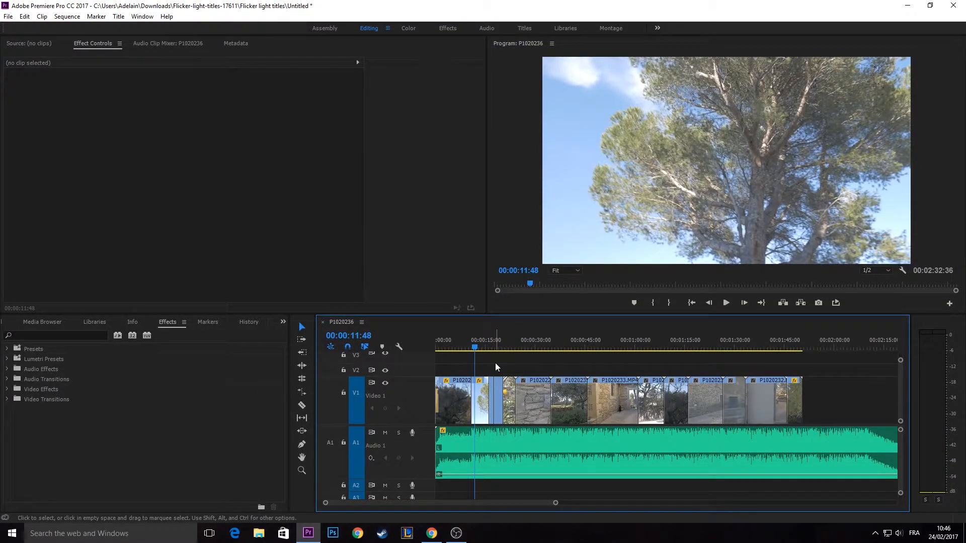